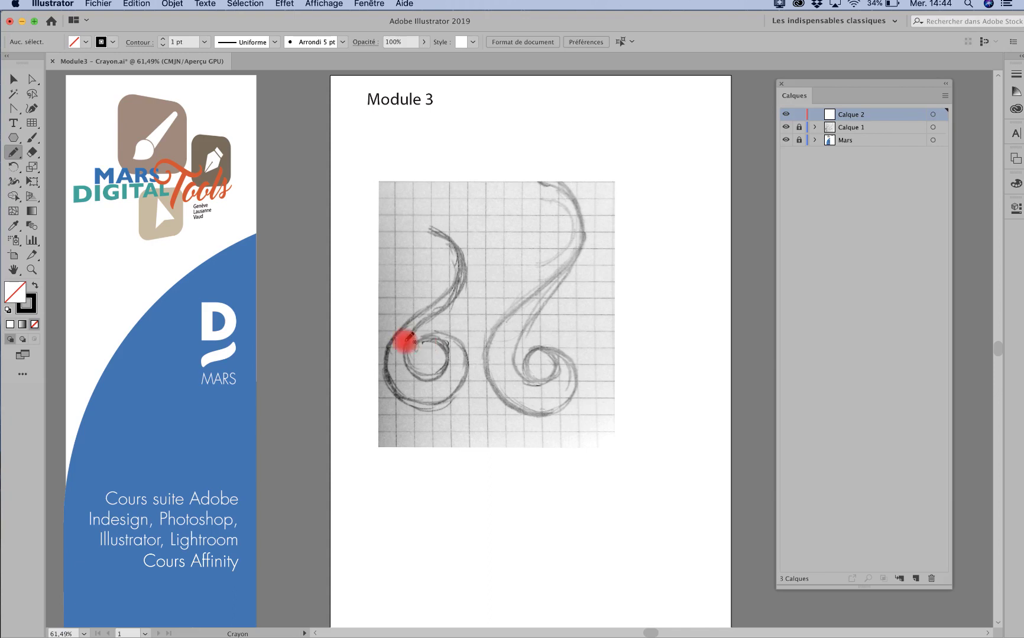
# Set the Pencil tool's fidelity to Précis and draw a wavy path about 77 mm wide below the scroll sketches.
pyautogui.click(13, 155)
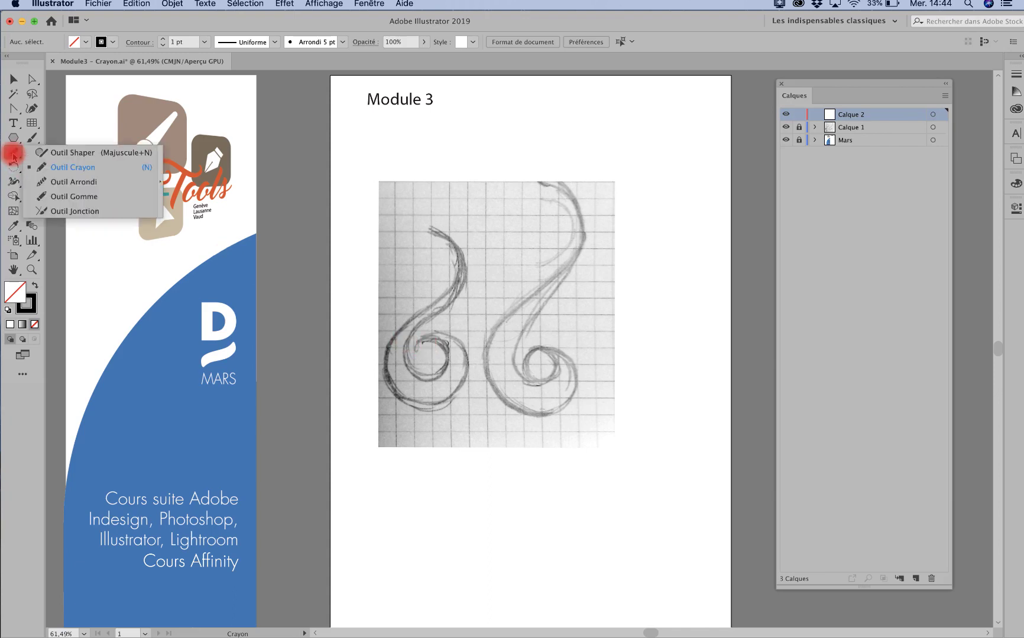
pyautogui.click(67, 166)
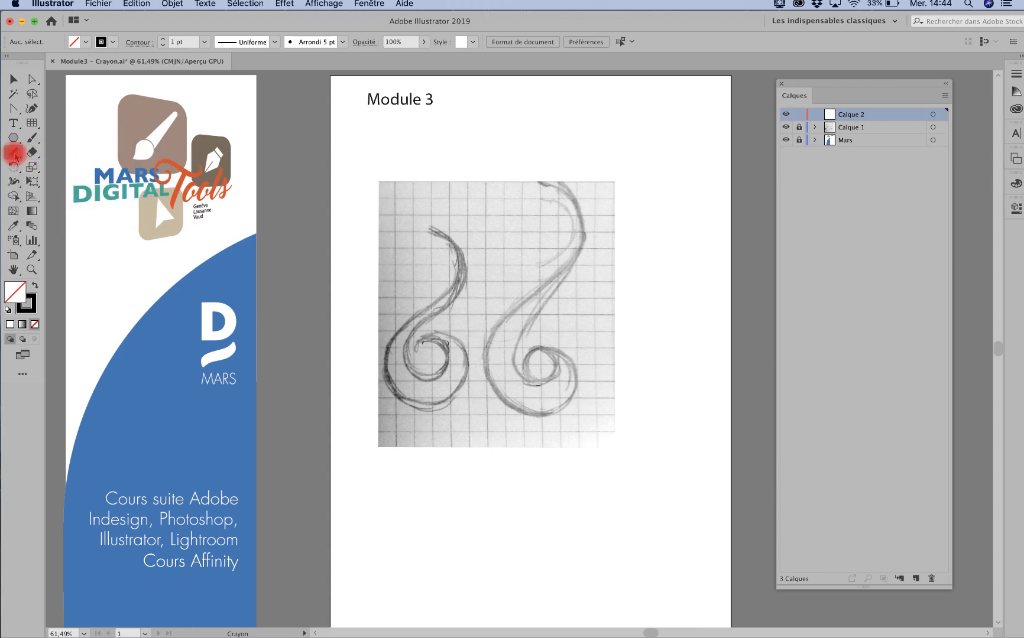
pyautogui.doubleClick(13, 155)
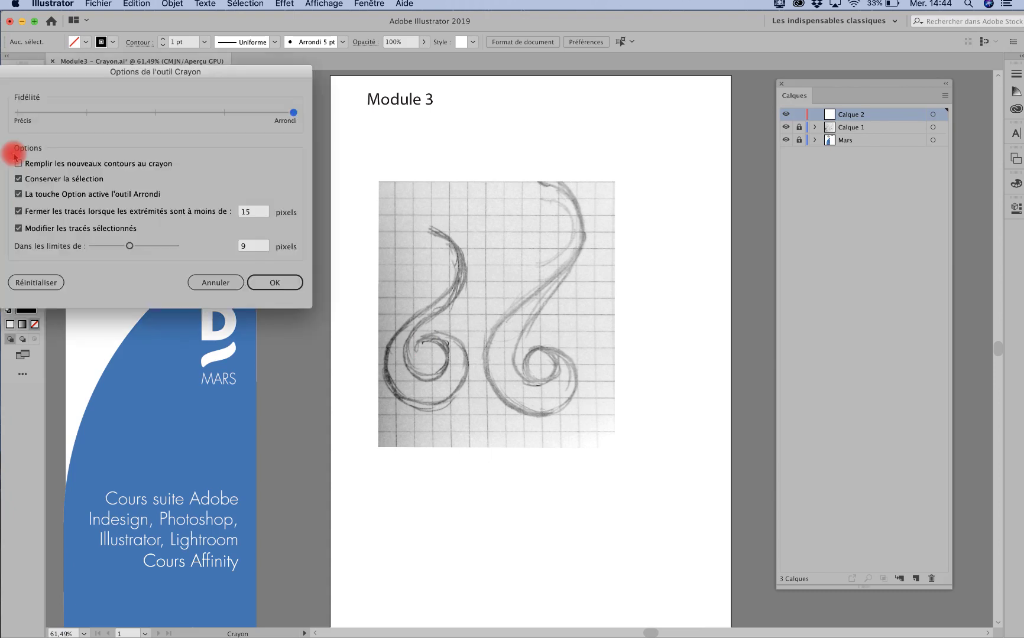
pyautogui.moveTo(112, 98); pyautogui.dragTo(137, 102)
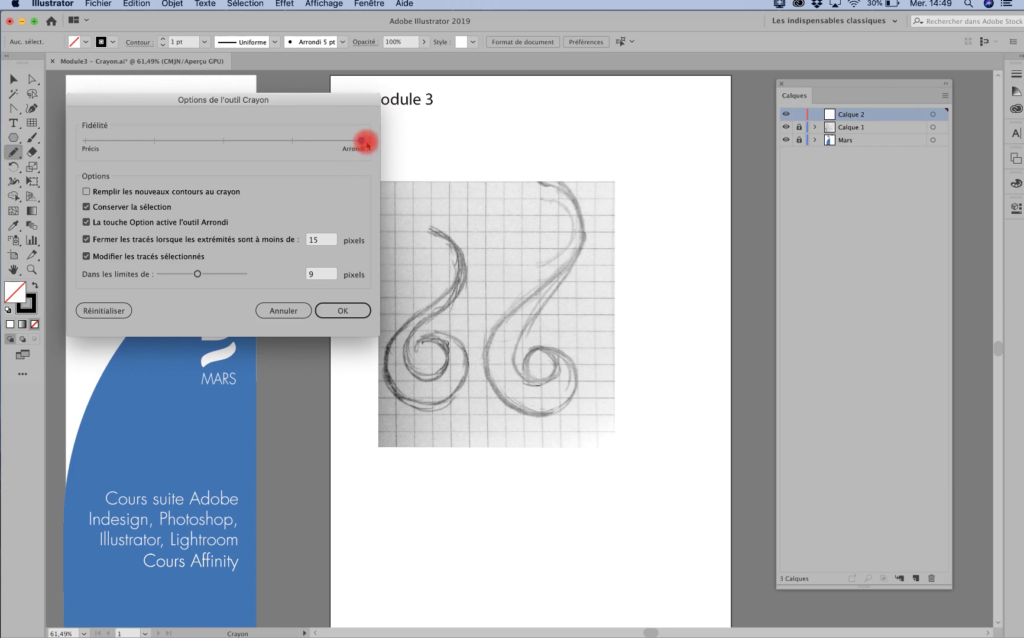
pyautogui.moveTo(362, 141); pyautogui.dragTo(90, 138)
pyautogui.click(333, 311)
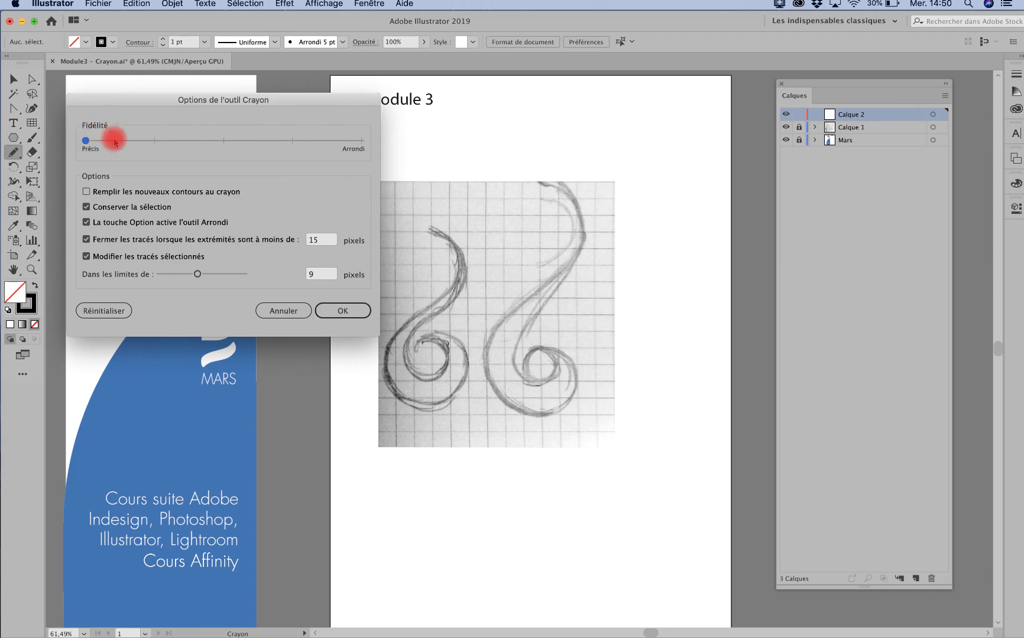
pyautogui.click(348, 311)
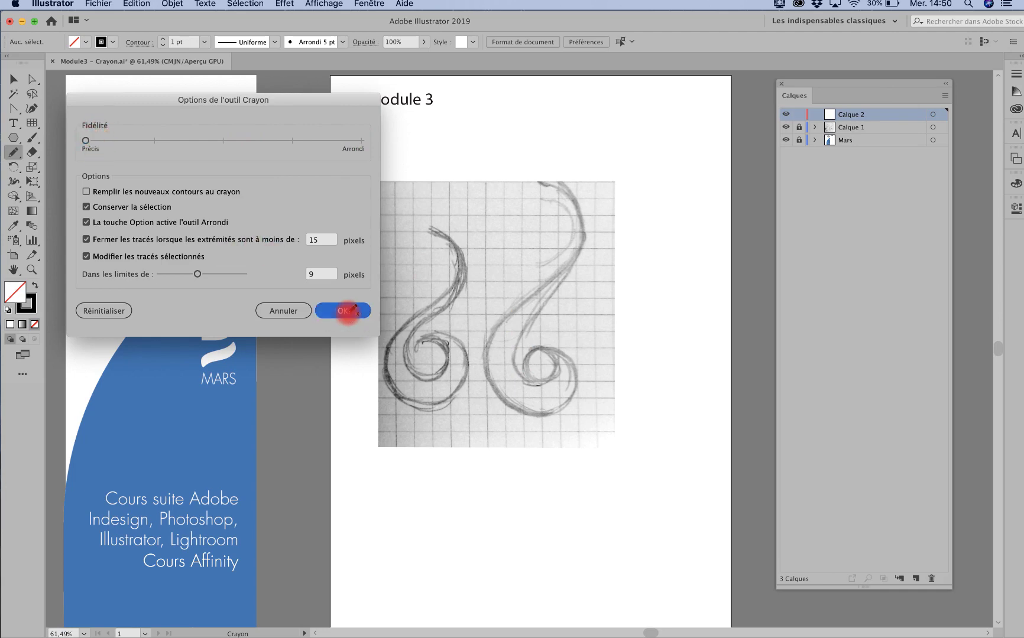
pyautogui.moveTo(415, 513)
pyautogui.mouseDown()
pyautogui.moveTo(467, 488)
pyautogui.moveTo(564, 521)
pyautogui.mouseUp()
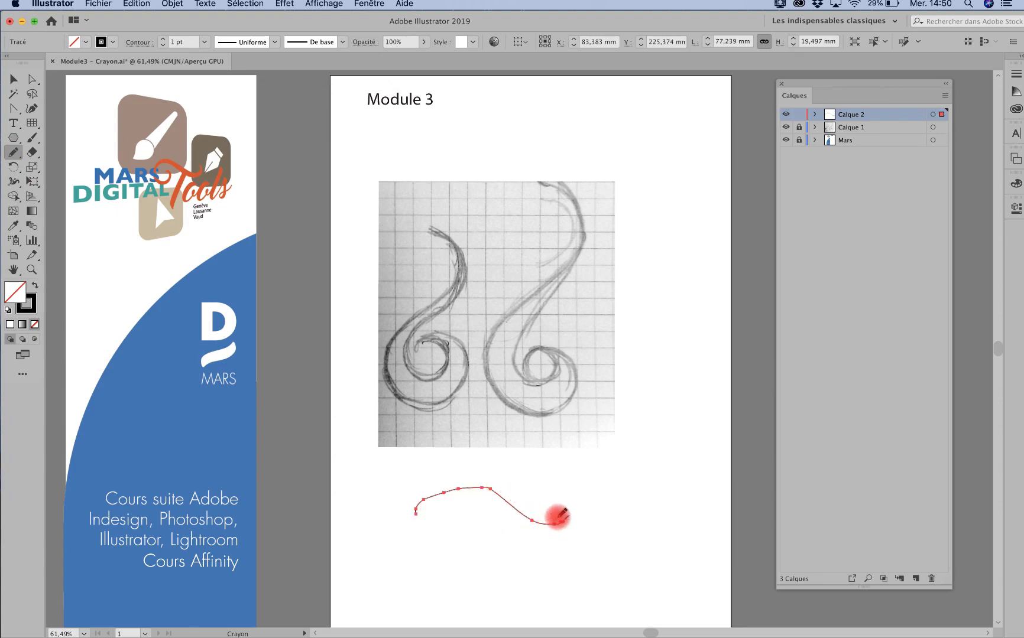
# Set the Pencil tool's fidelity to Arrondi and draw a second wavy path about 74 mm wide under the first one.
pyautogui.doubleClick(14, 153)
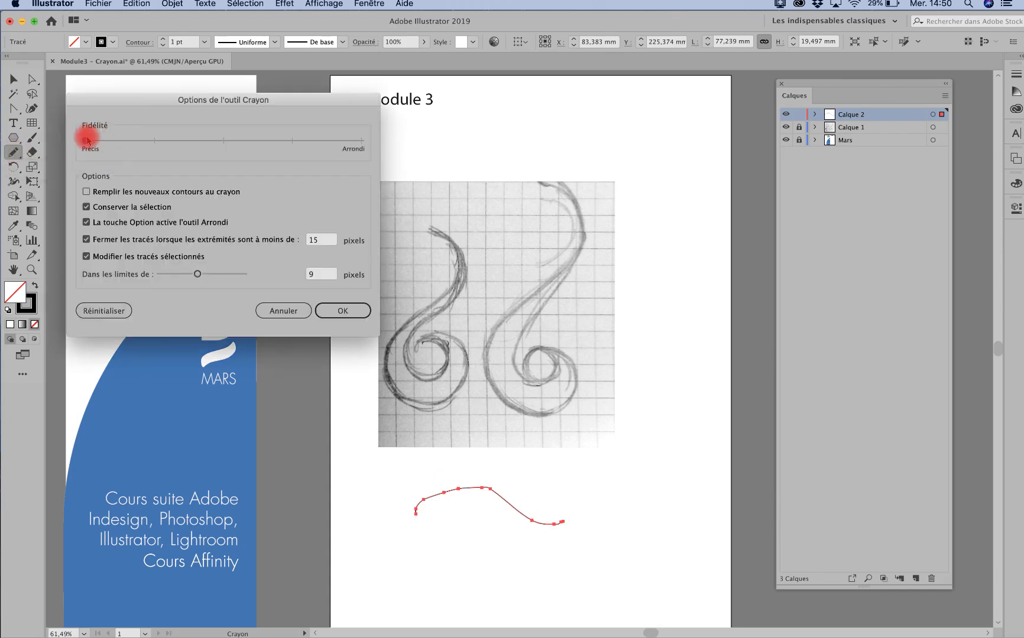
pyautogui.moveTo(88, 140); pyautogui.dragTo(344, 142)
pyautogui.click(341, 308)
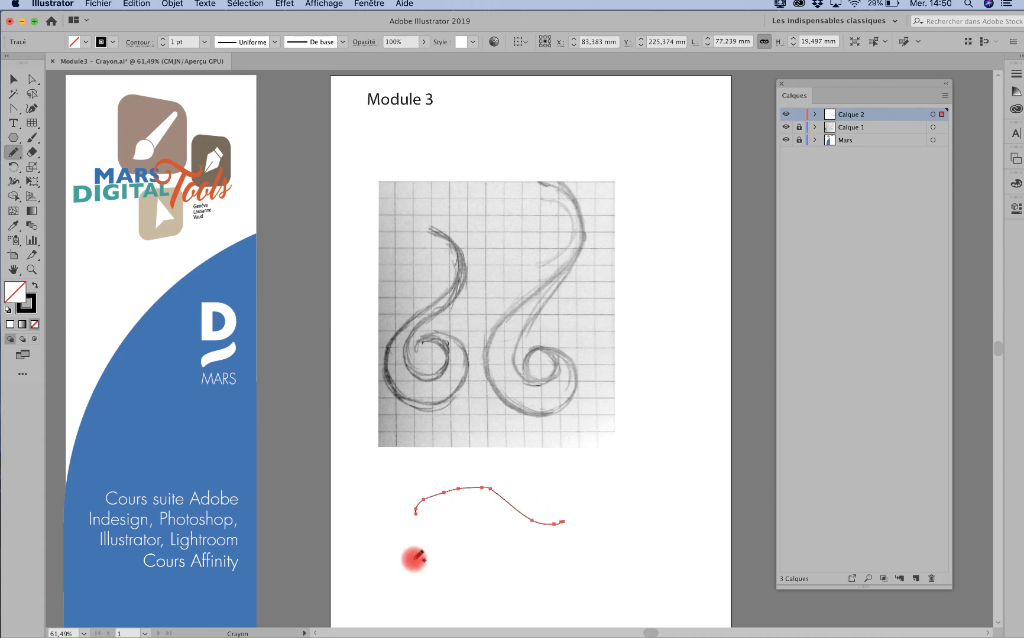
pyautogui.moveTo(411, 554)
pyautogui.mouseDown()
pyautogui.moveTo(452, 535)
pyautogui.moveTo(510, 569)
pyautogui.moveTo(555, 565)
pyautogui.mouseUp()
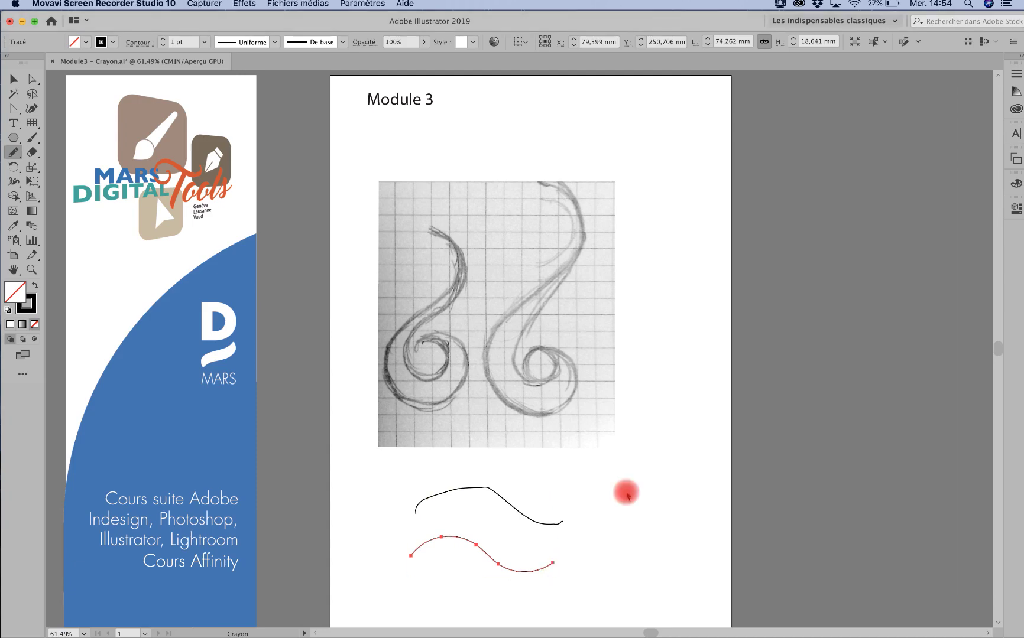
pyautogui.click(626, 494)
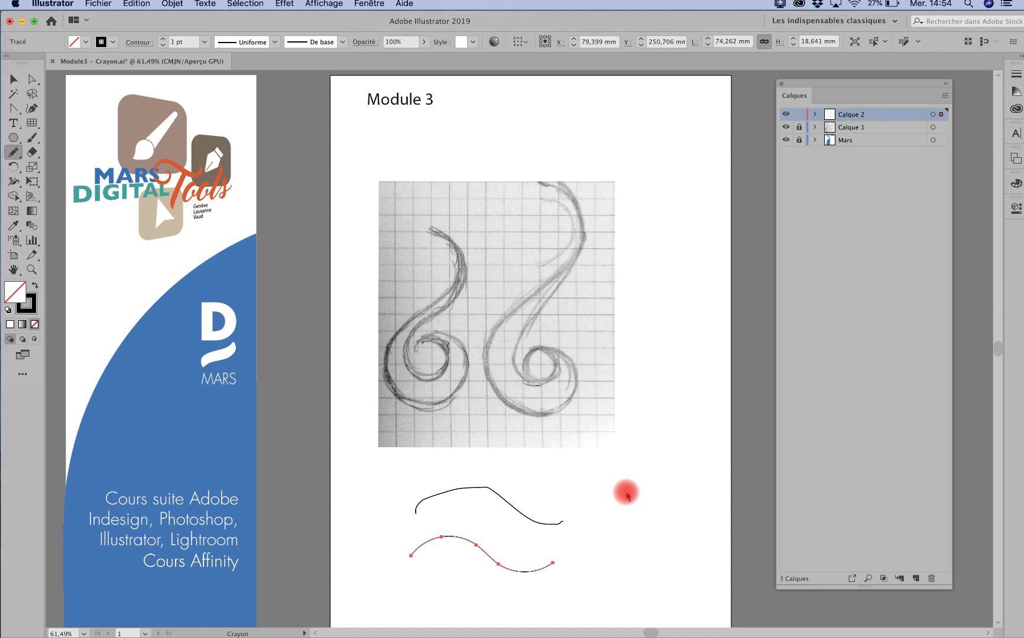
# Turn off Conserver la sélection for the Pencil tool and draw a wavy path to the right of the first one.
pyautogui.doubleClick(13, 155)
pyautogui.click(101, 205)
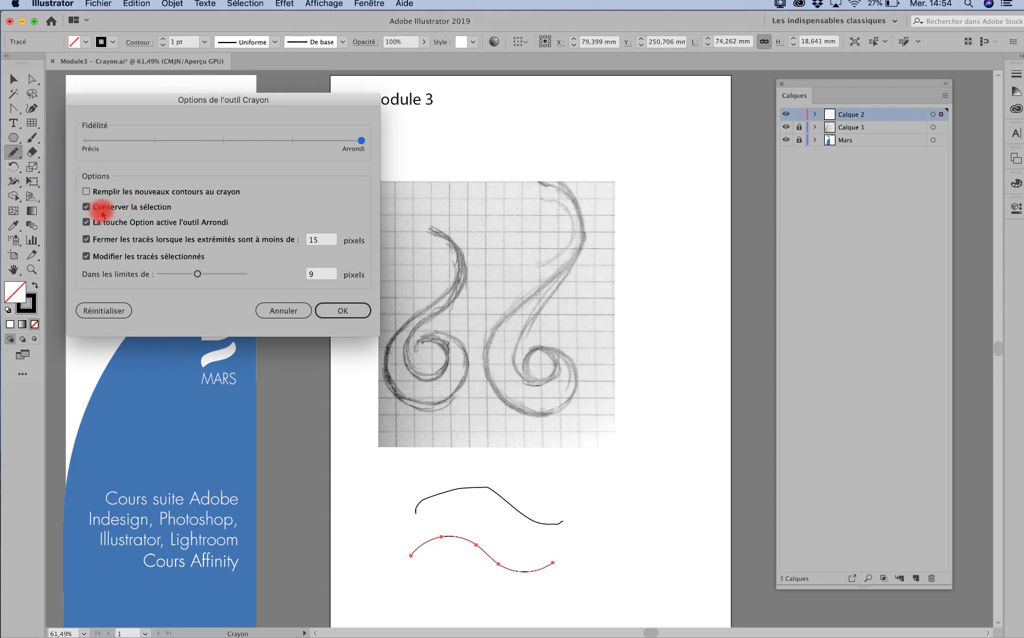
pyautogui.click(156, 208)
pyautogui.click(87, 206)
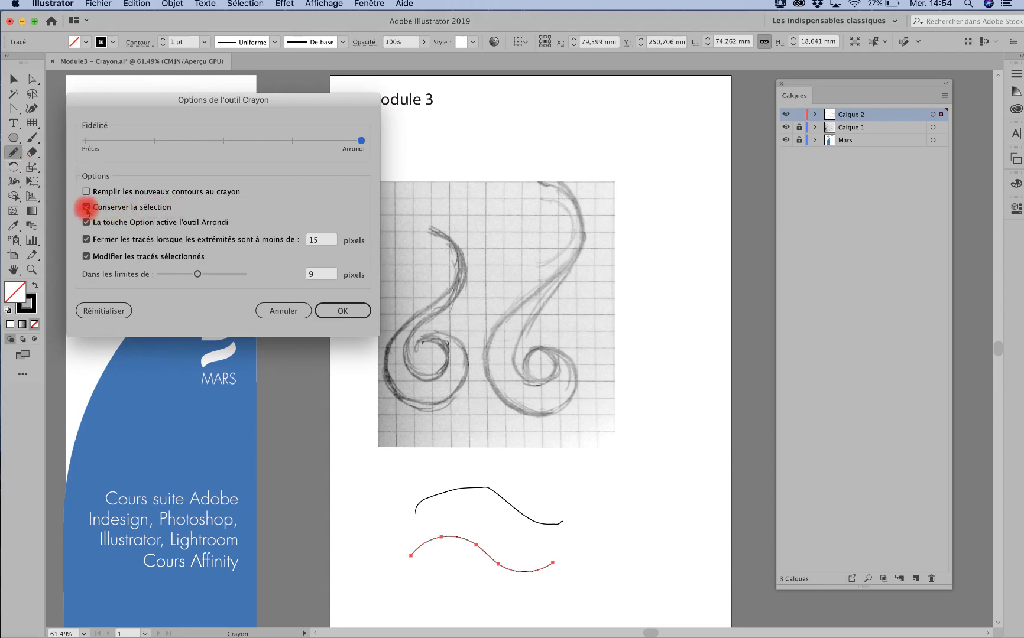
pyautogui.click(343, 311)
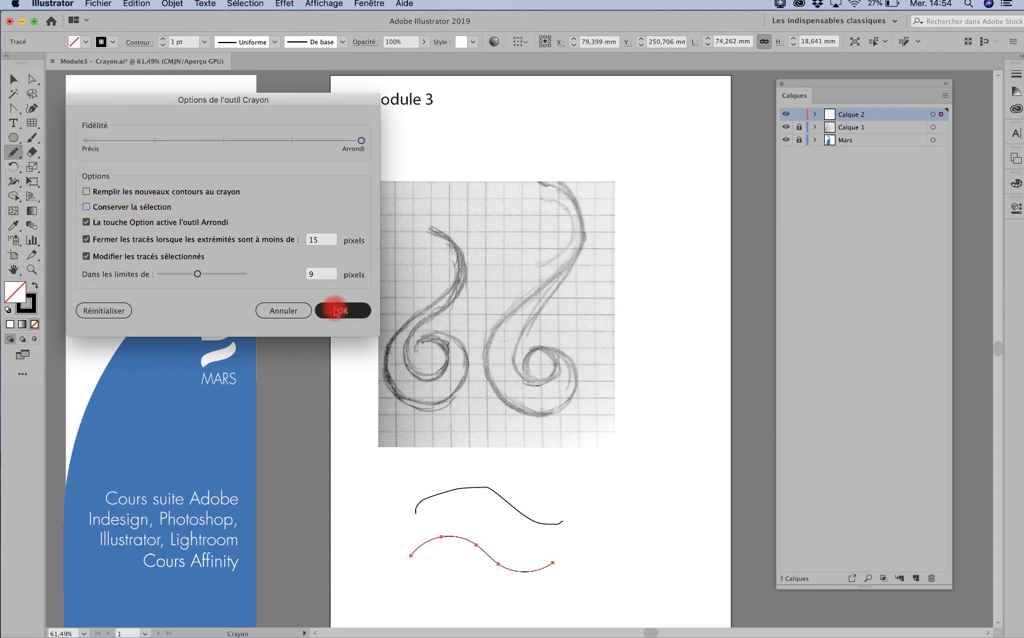
pyautogui.moveTo(554, 498)
pyautogui.mouseDown()
pyautogui.moveTo(569, 482)
pyautogui.moveTo(647, 506)
pyautogui.moveTo(678, 499)
pyautogui.mouseUp()
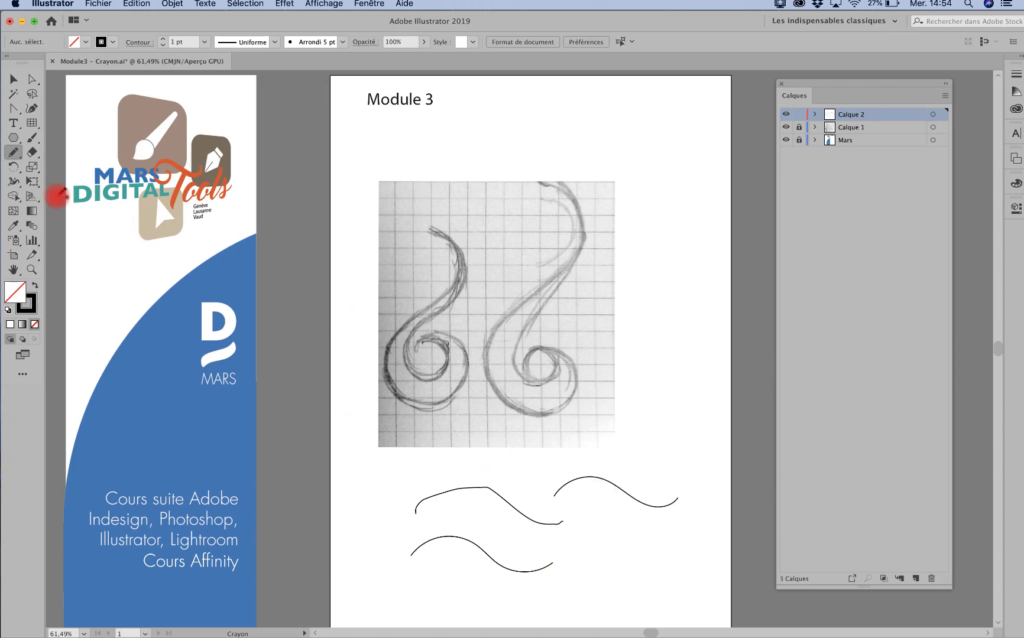
# Turn Conserver la sélection back on and draw a wavy path about 53 mm wide under the upper-right wave.
pyautogui.doubleClick(13, 155)
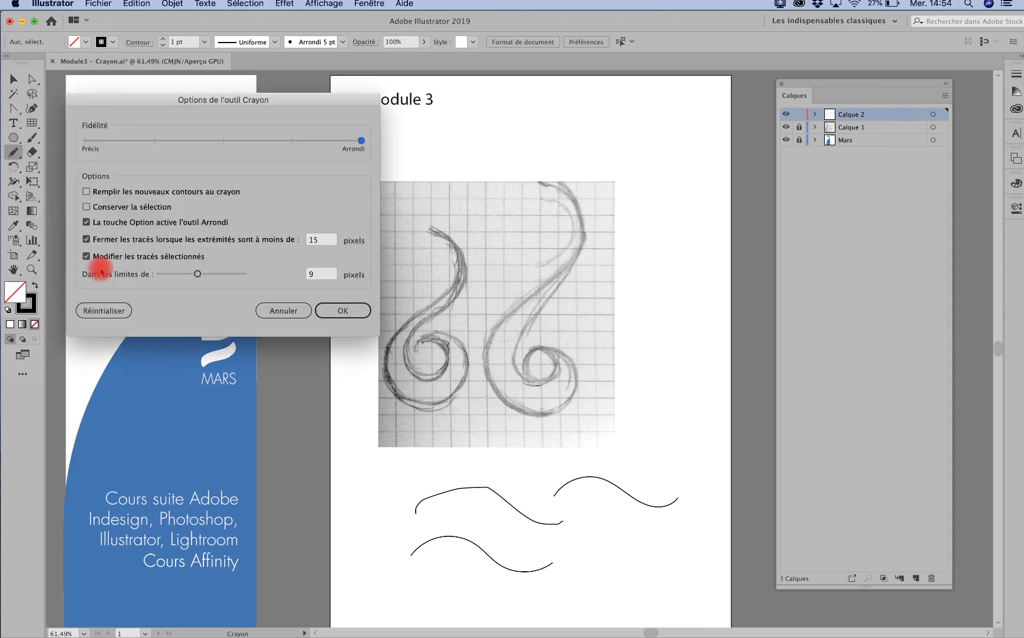
pyautogui.click(86, 207)
pyautogui.click(344, 309)
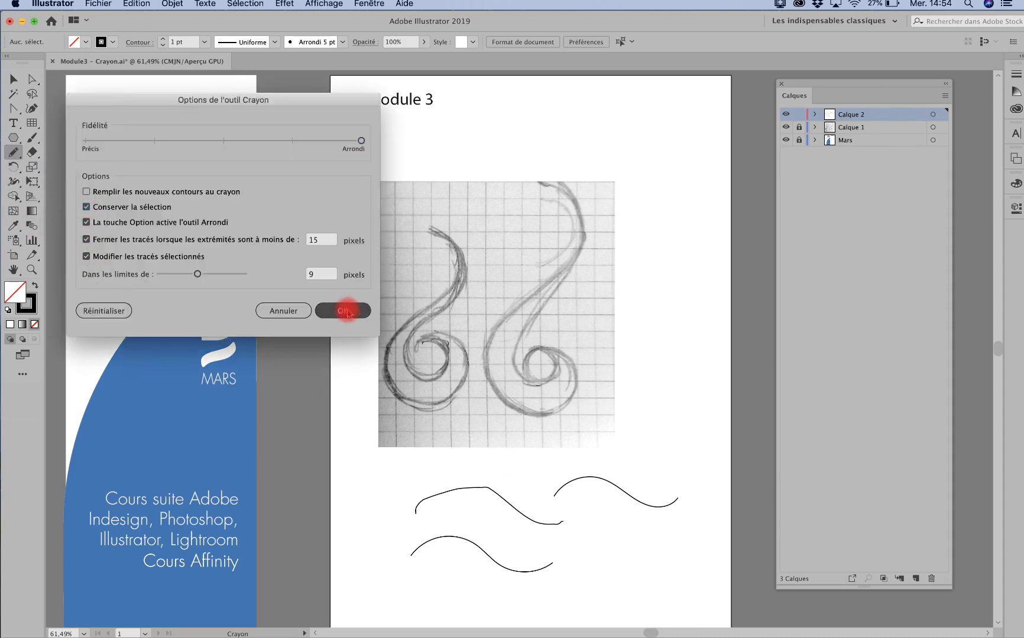
pyautogui.moveTo(568, 554)
pyautogui.mouseDown()
pyautogui.moveTo(603, 528)
pyautogui.moveTo(671, 561)
pyautogui.mouseUp()
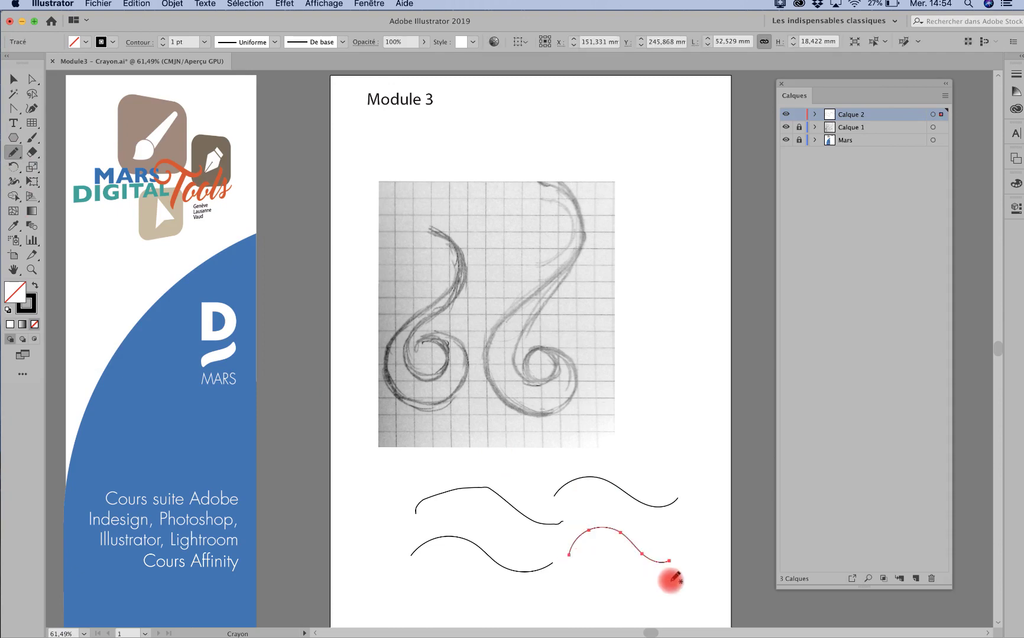
# Extend the selected wave upward from its right end and redraw its left part and upper end, making it about 60 × 134 mm.
pyautogui.moveTo(672, 579)
pyautogui.mouseDown()
pyautogui.moveTo(638, 544)
pyautogui.moveTo(650, 561)
pyautogui.moveTo(644, 540)
pyautogui.moveTo(657, 562)
pyautogui.moveTo(649, 556)
pyautogui.moveTo(684, 556)
pyautogui.moveTo(703, 530)
pyautogui.moveTo(709, 478)
pyautogui.moveTo(671, 449)
pyautogui.moveTo(680, 419)
pyautogui.moveTo(694, 429)
pyautogui.moveTo(676, 431)
pyautogui.moveTo(681, 352)
pyautogui.mouseUp()
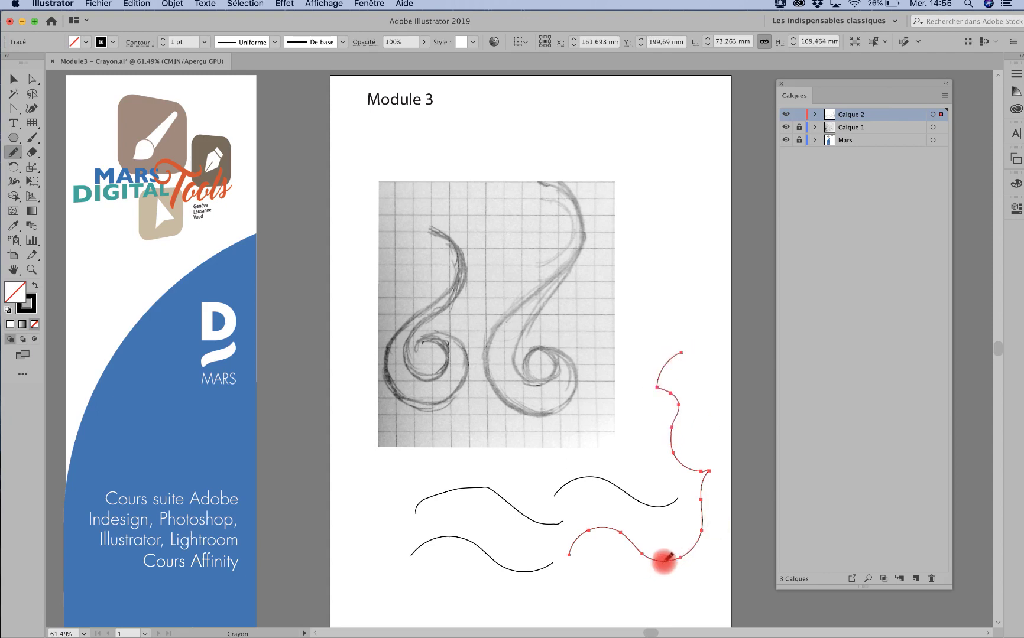
pyautogui.moveTo(663, 560)
pyautogui.mouseDown()
pyautogui.moveTo(604, 562)
pyautogui.moveTo(589, 592)
pyautogui.mouseUp()
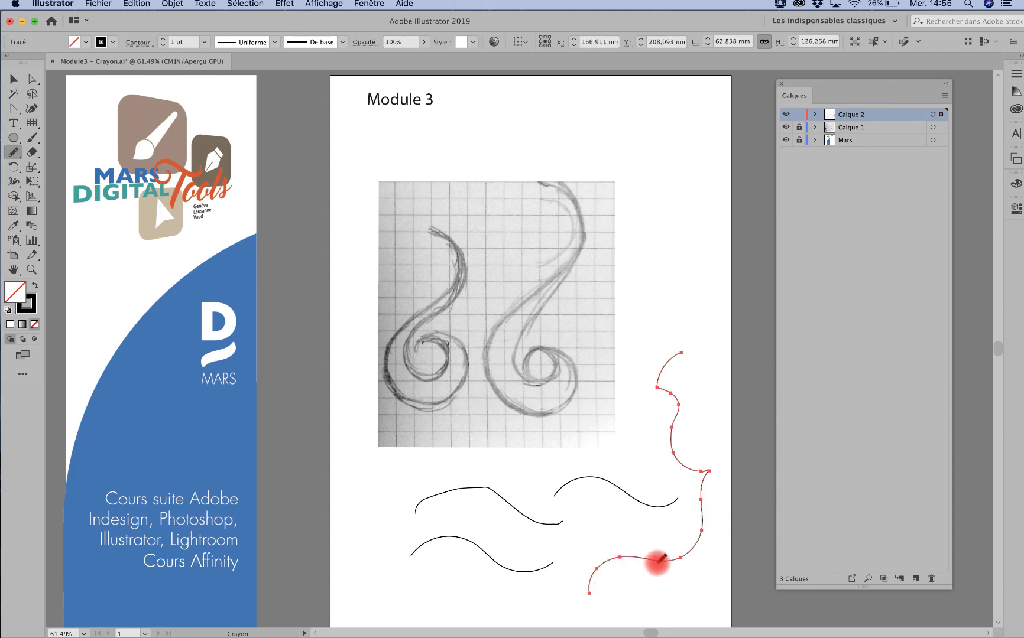
pyautogui.moveTo(658, 559); pyautogui.dragTo(594, 523)
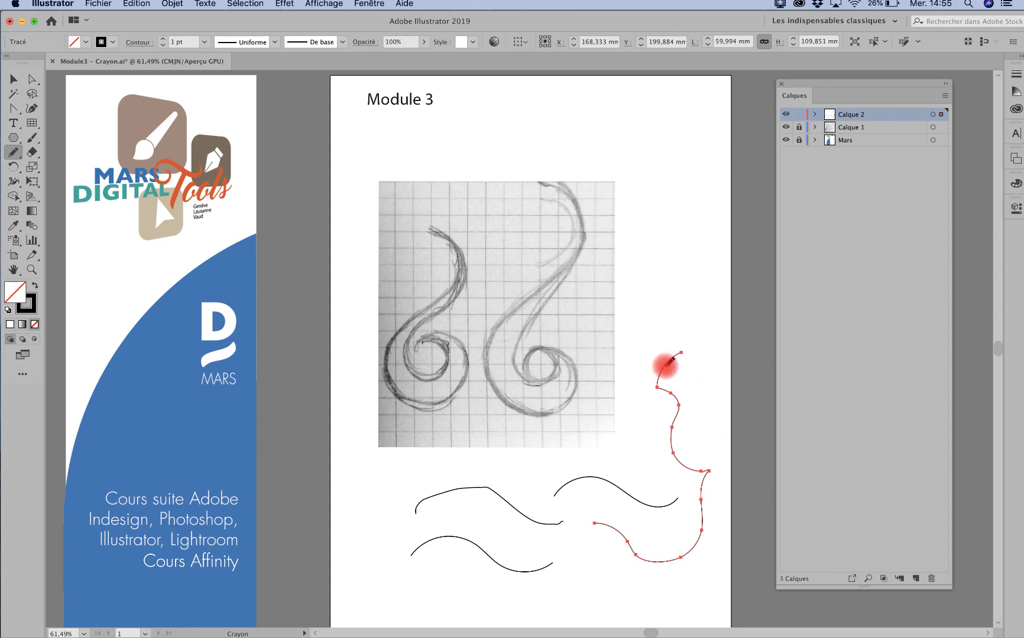
pyautogui.moveTo(666, 367); pyautogui.dragTo(657, 306)
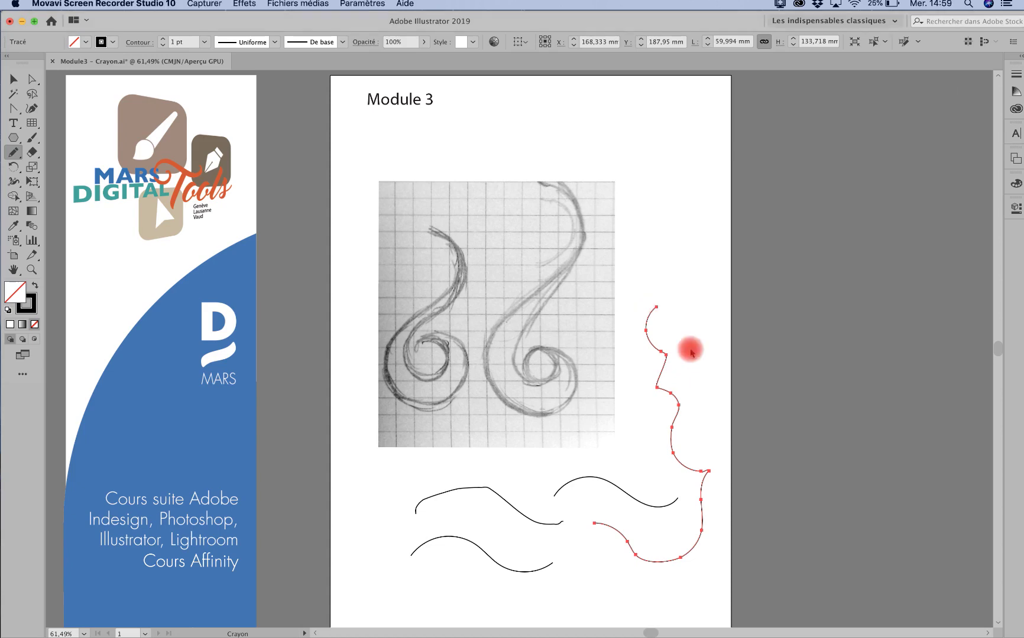
pyautogui.click(689, 350)
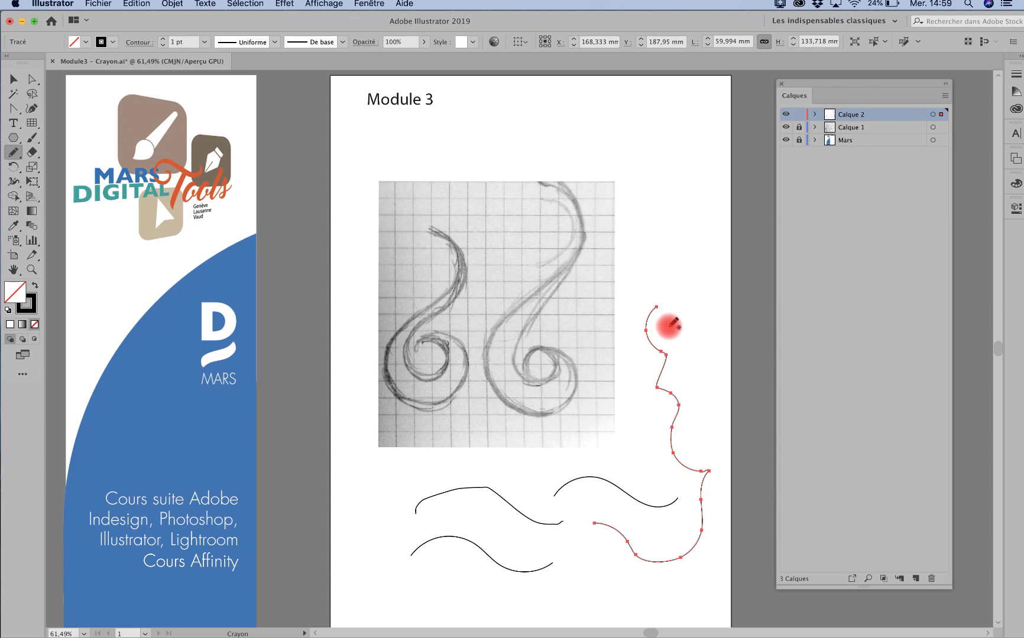
# Undo a separate trial stroke beside the selected path and extend the path from its upper end with an S-shaped curve.
pyautogui.moveTo(670, 325); pyautogui.dragTo(686, 259)
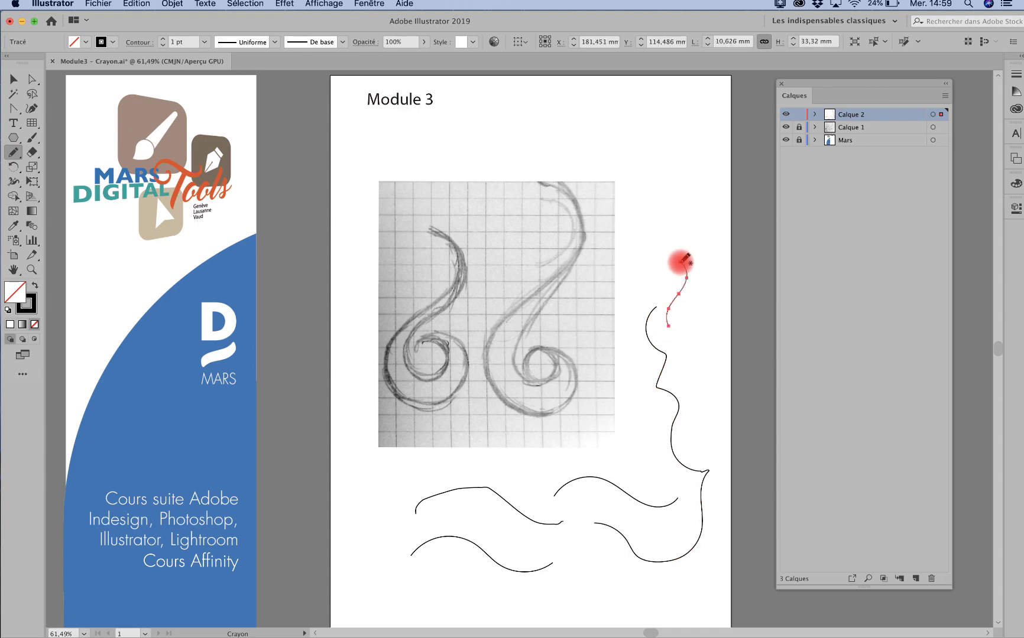
pyautogui.press('super+z')
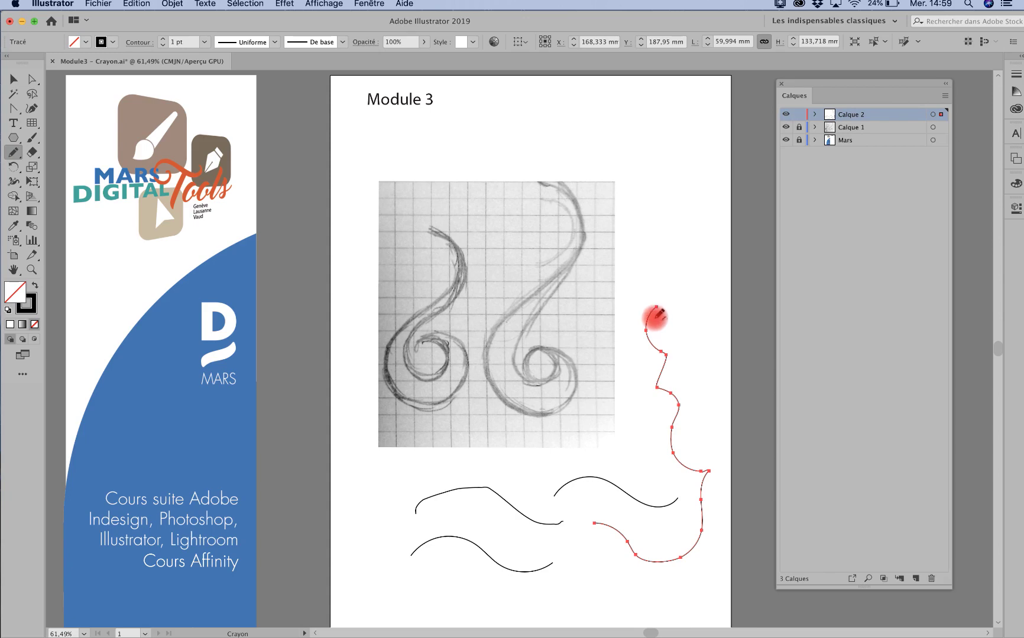
pyautogui.moveTo(657, 312)
pyautogui.mouseDown()
pyautogui.moveTo(698, 306)
pyautogui.moveTo(693, 268)
pyautogui.mouseUp()
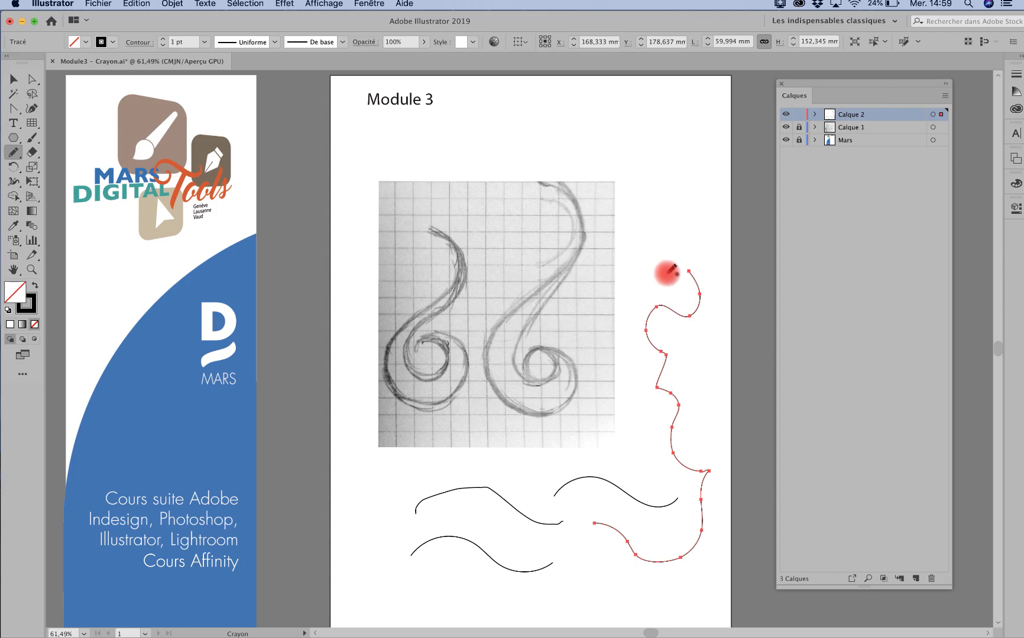
# Try to continue the selected path with strokes started away from its upper end, and undo them.
pyautogui.moveTo(658, 201); pyautogui.dragTo(663, 201)
pyautogui.press('super+z')
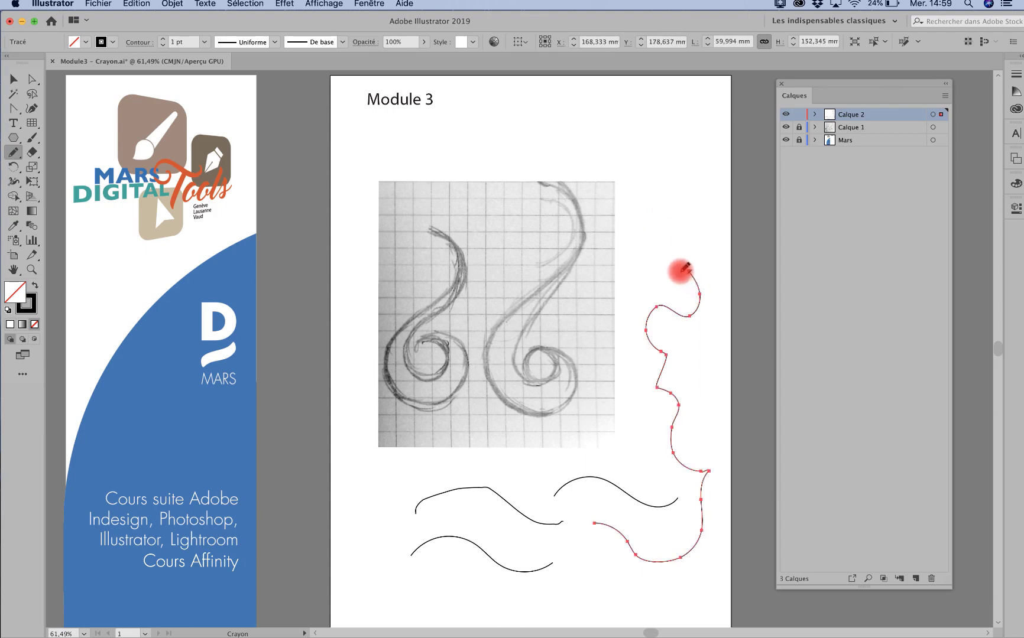
pyautogui.moveTo(684, 268); pyautogui.dragTo(681, 195)
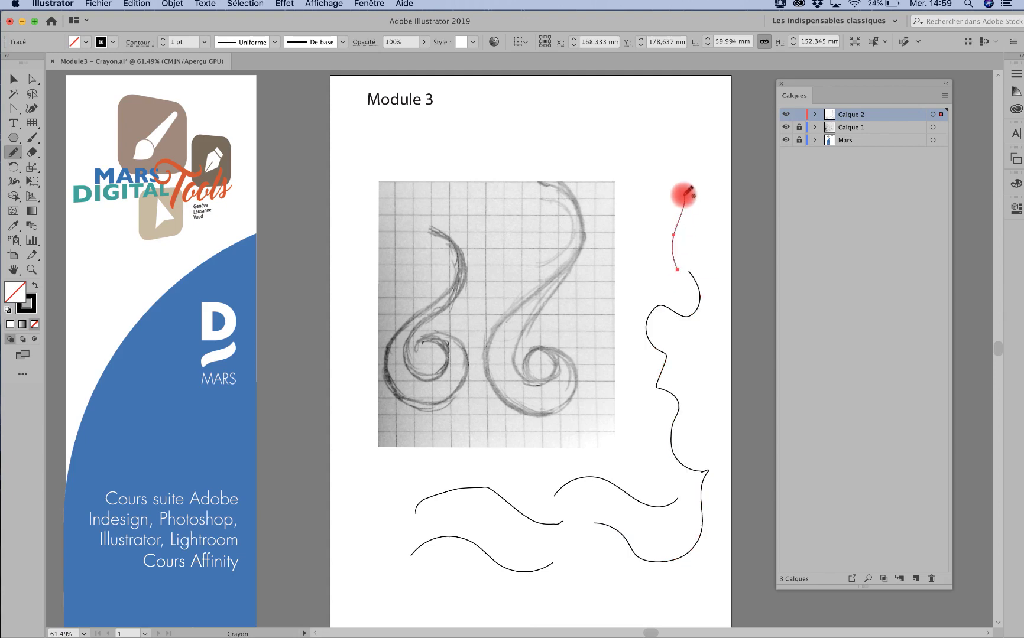
pyautogui.press('super+z')
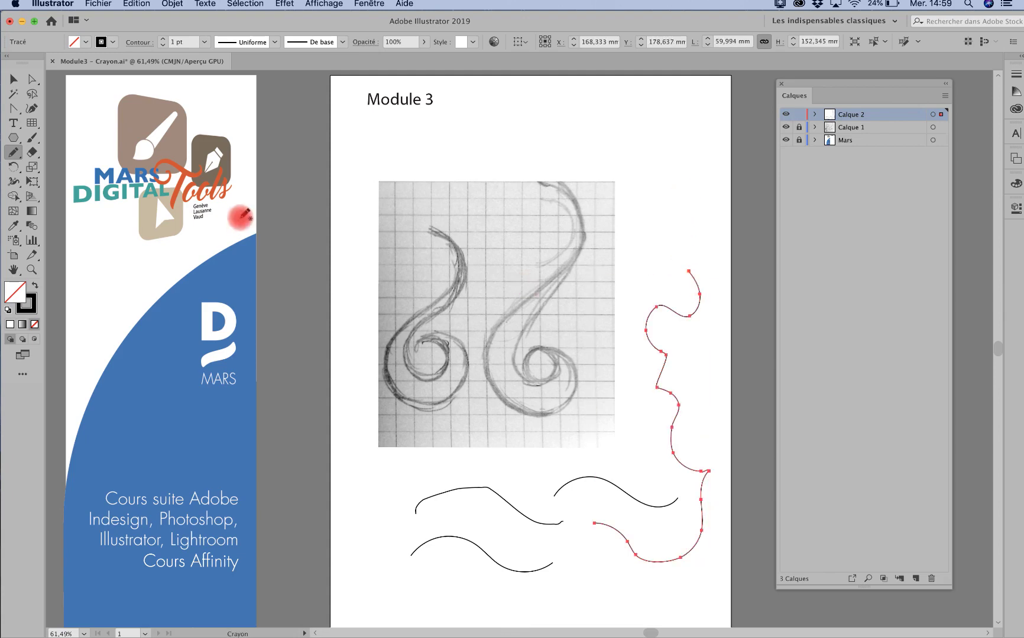
# Vary the Pencil tool's distance limit for editing selected paths and return it to 9 pixels.
pyautogui.doubleClick(14, 155)
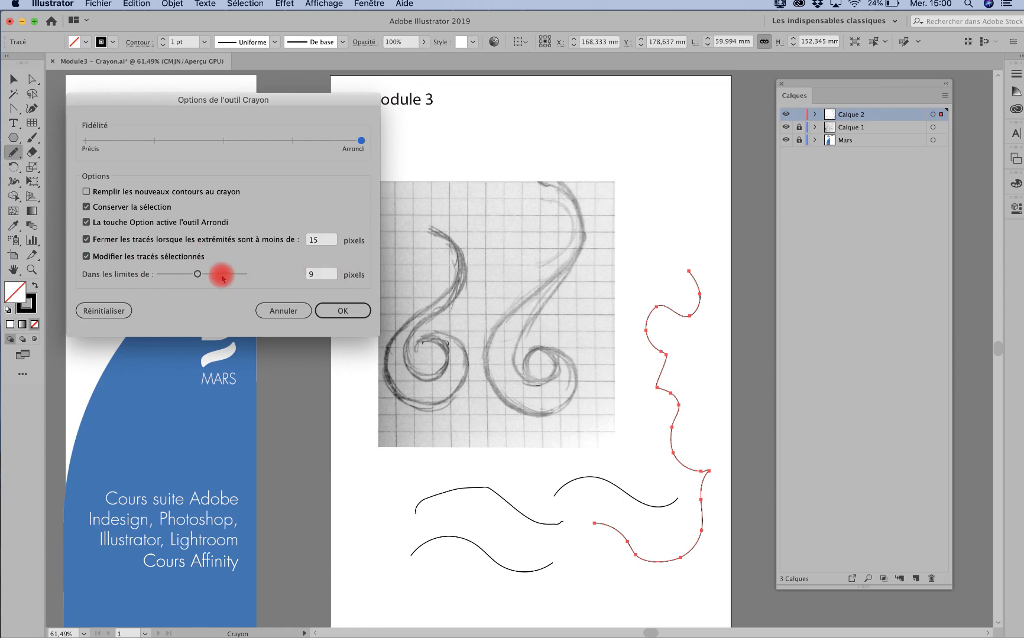
pyautogui.moveTo(199, 276); pyautogui.dragTo(210, 277)
pyautogui.moveTo(226, 278); pyautogui.dragTo(198, 276)
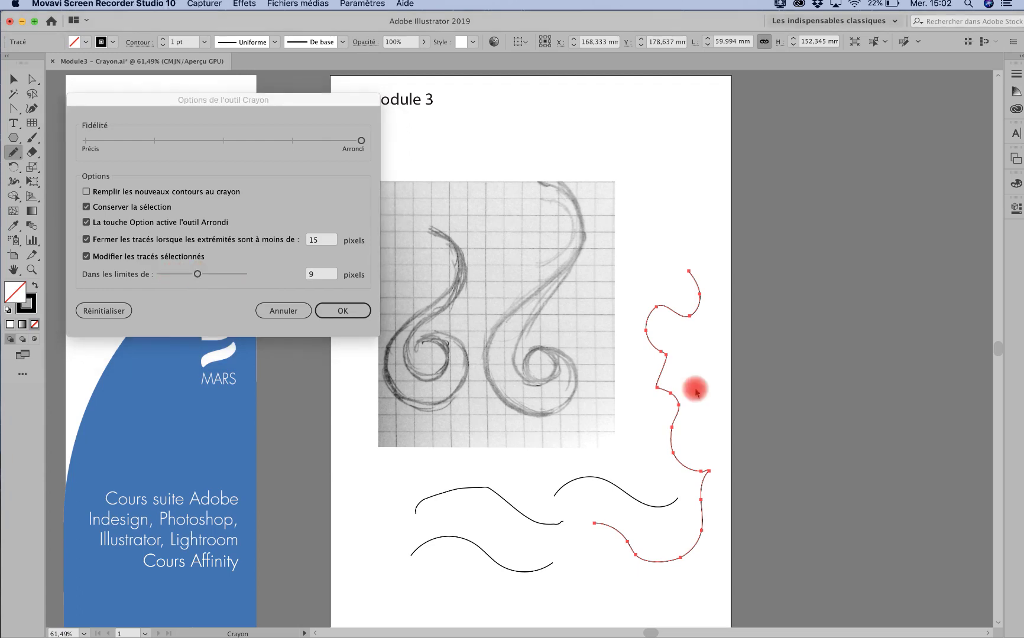
pyautogui.click(696, 392)
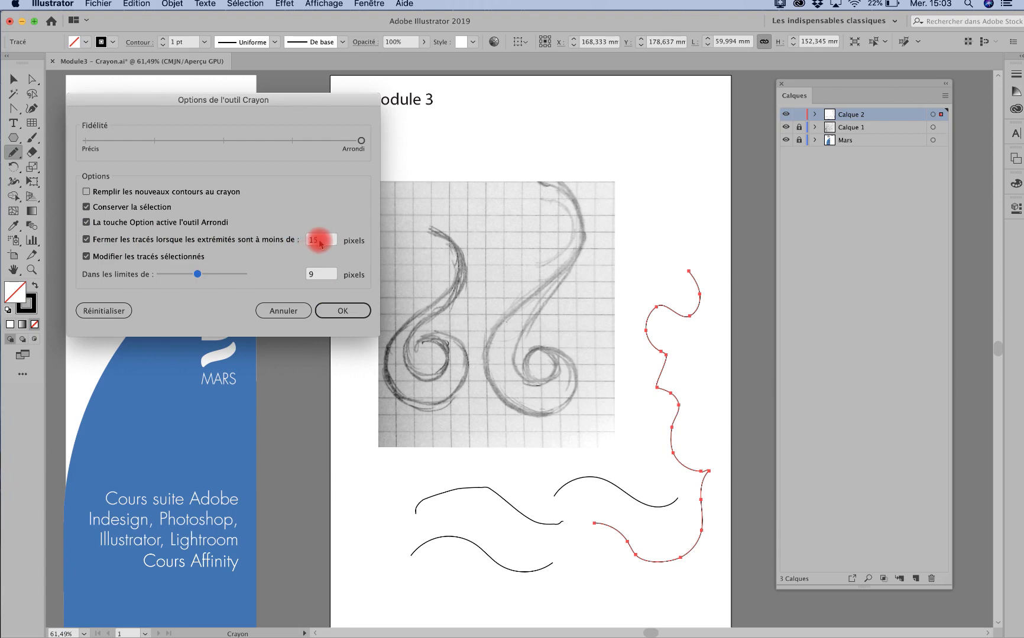
pyautogui.click(343, 310)
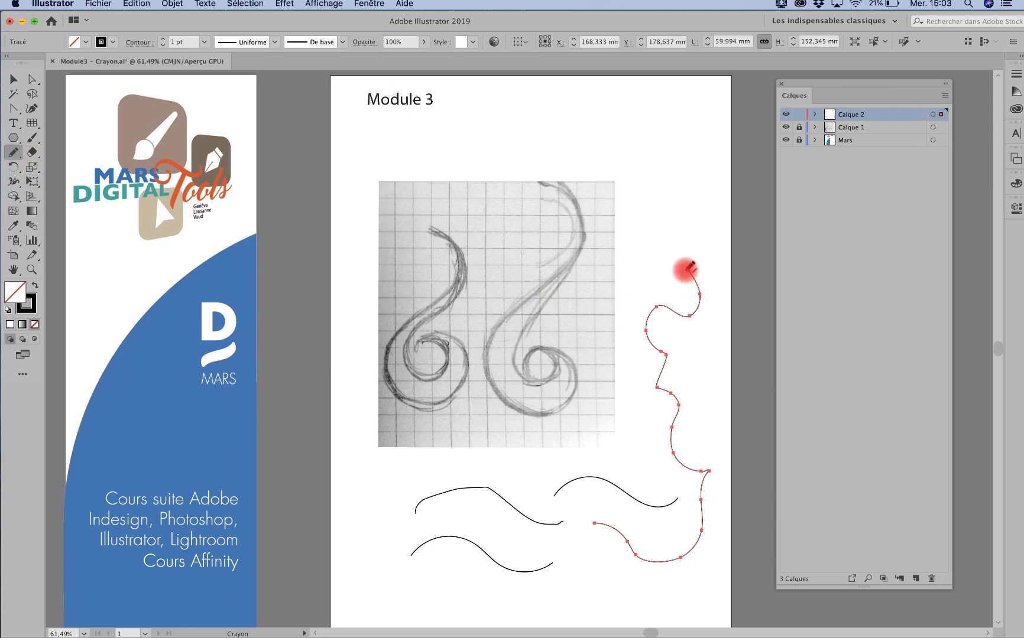
# Close the selected path with a stroke from its upper end down to its lower-left end, forming a shape about 64 × 155 mm.
pyautogui.moveTo(691, 269)
pyautogui.mouseDown()
pyautogui.moveTo(633, 291)
pyautogui.moveTo(623, 345)
pyautogui.moveTo(637, 392)
pyautogui.moveTo(588, 486)
pyautogui.moveTo(594, 516)
pyautogui.mouseUp()
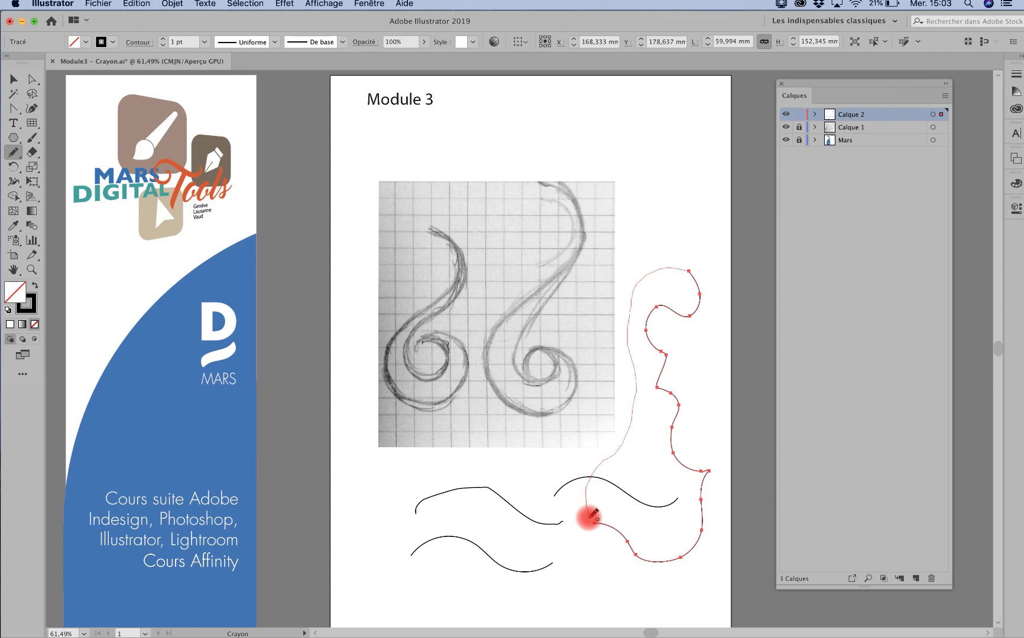
pyautogui.moveTo(590, 518); pyautogui.dragTo(591, 518)
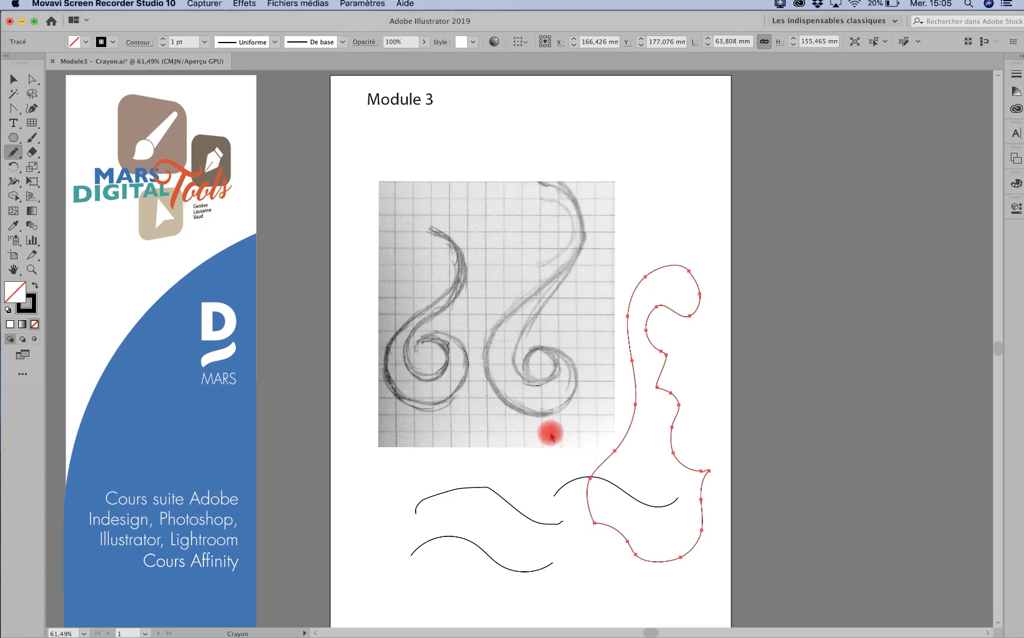
# Review the Pencil tool options, including the one that lets the Option key activate the Smooth tool.
pyautogui.click(548, 432)
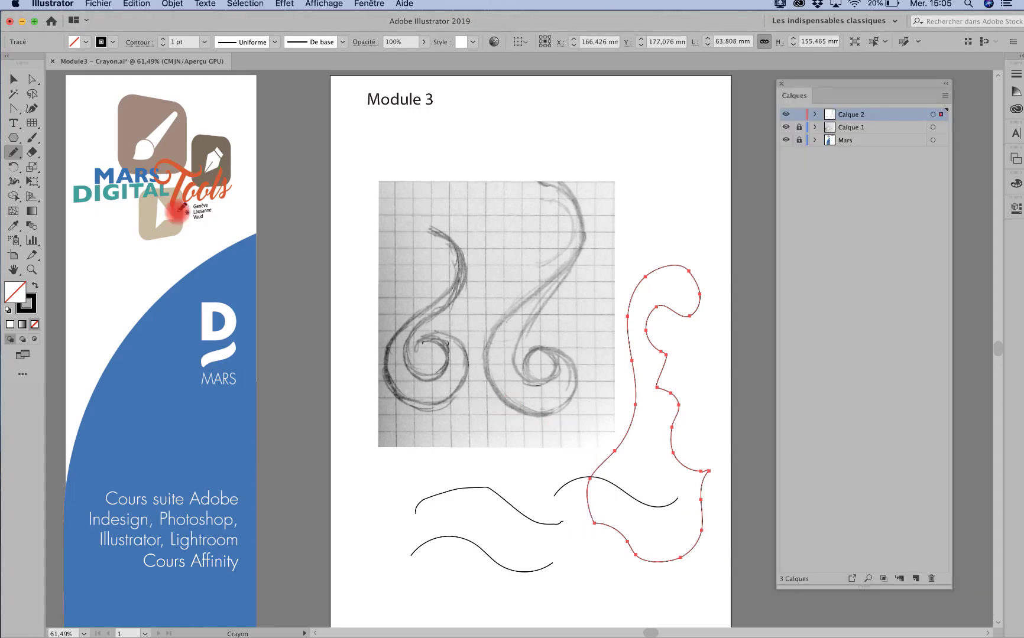
pyautogui.doubleClick(16, 155)
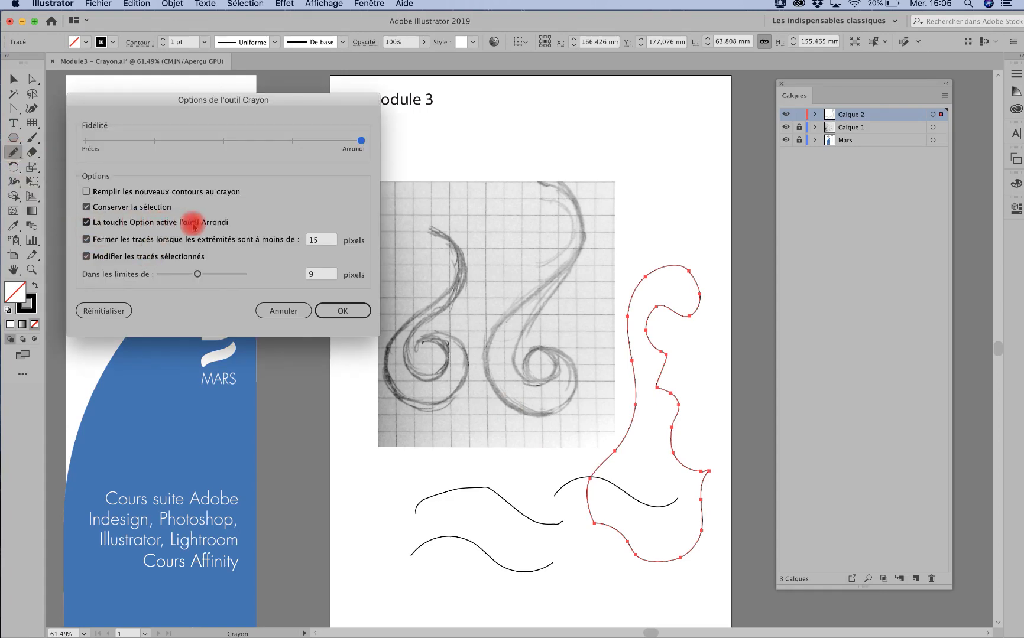
pyautogui.click(346, 309)
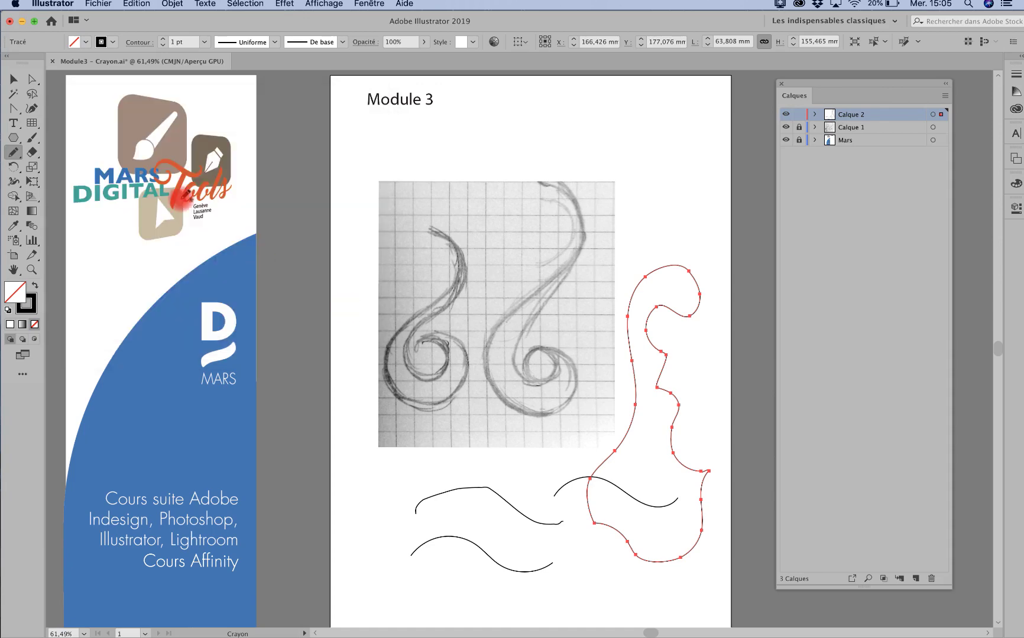
# Smooth the right side of the selected closed path with the Smooth tool, and return to the Pencil tool.
pyautogui.click(15, 156)
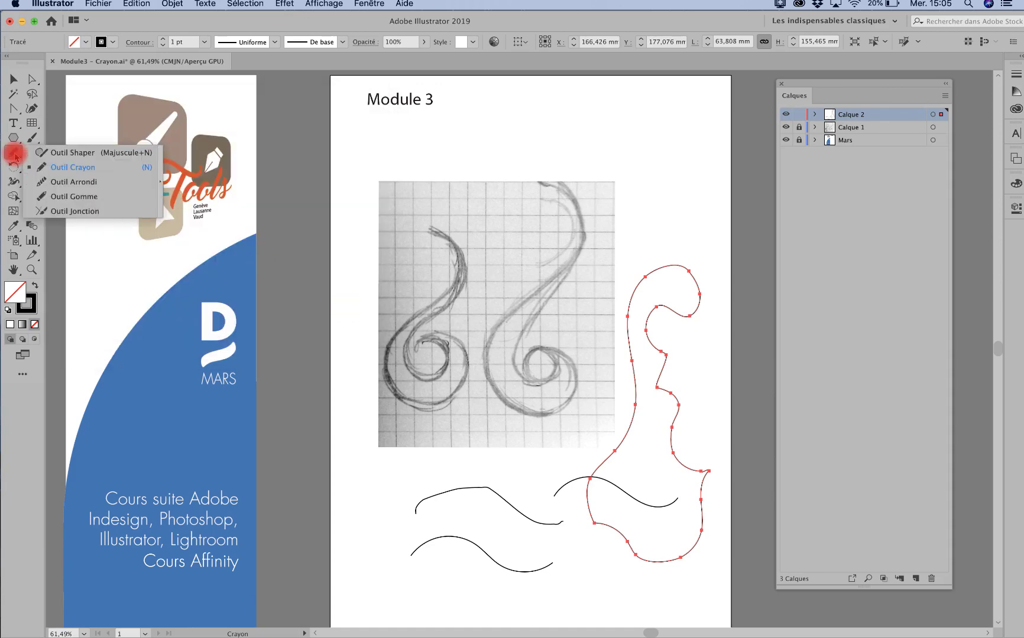
pyautogui.click(80, 182)
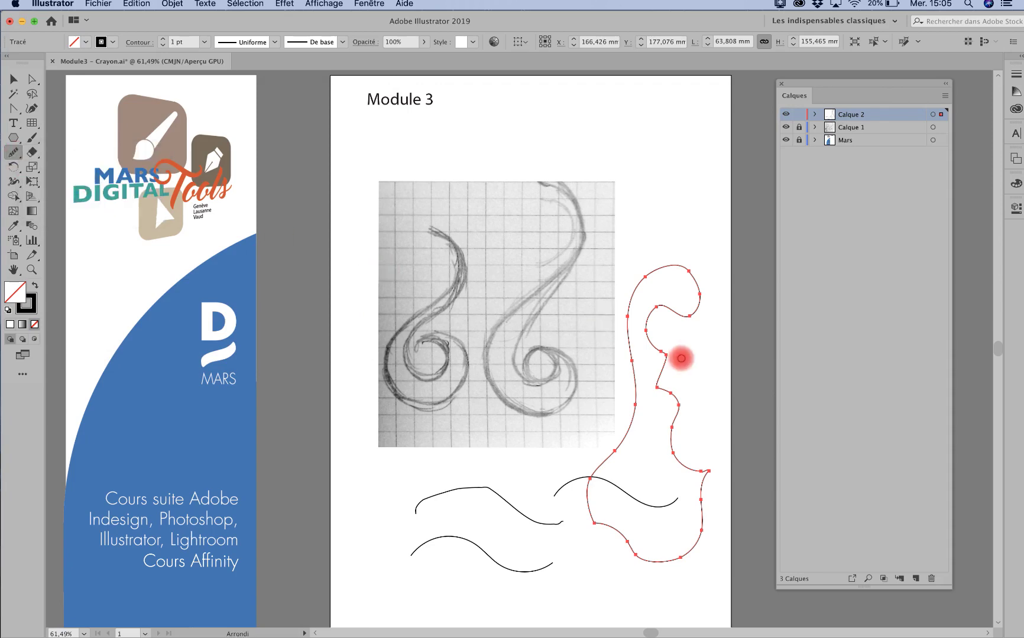
pyautogui.moveTo(657, 349)
pyautogui.mouseDown()
pyautogui.moveTo(657, 390)
pyautogui.moveTo(663, 384)
pyautogui.moveTo(674, 398)
pyautogui.moveTo(674, 416)
pyautogui.moveTo(653, 346)
pyautogui.moveTo(662, 373)
pyautogui.moveTo(666, 359)
pyautogui.moveTo(659, 373)
pyautogui.moveTo(650, 329)
pyautogui.moveTo(649, 384)
pyautogui.moveTo(673, 450)
pyautogui.moveTo(701, 494)
pyautogui.mouseUp()
pyautogui.click(15, 154)
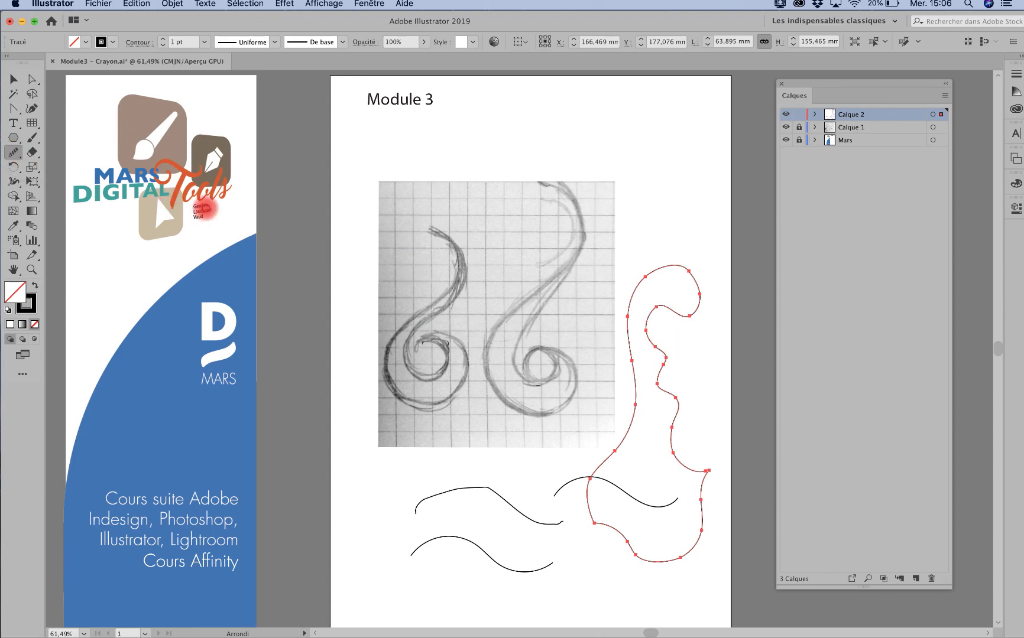
pyautogui.moveTo(12, 151); pyautogui.dragTo(75, 163)
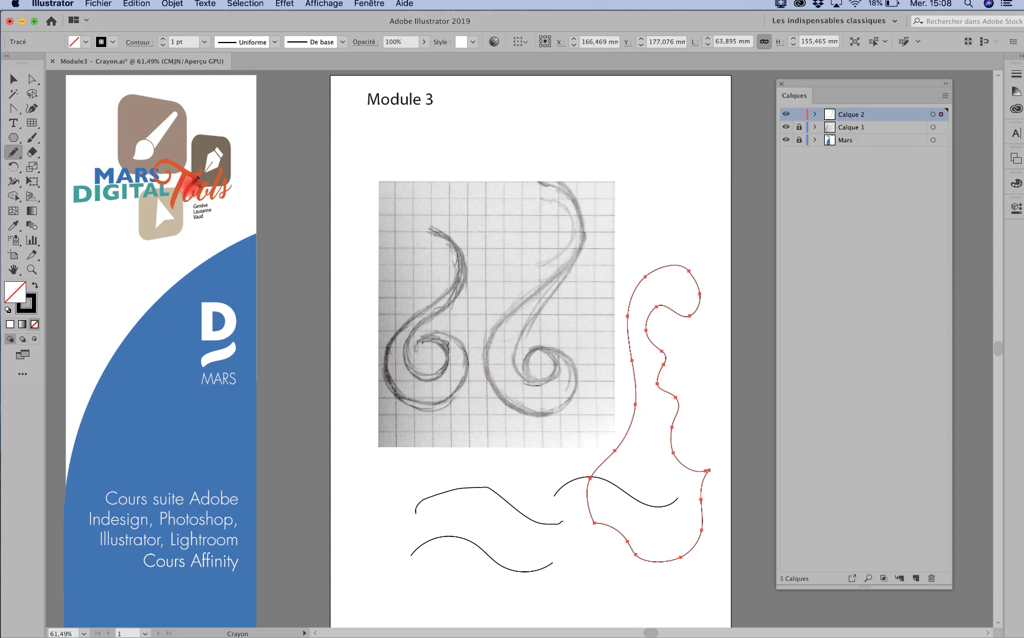
# Select all the practice curves and the closed shape on Calque 2 and delete them.
pyautogui.click(13, 79)
pyautogui.moveTo(407, 468)
pyautogui.mouseDown()
pyautogui.moveTo(690, 573)
pyautogui.moveTo(695, 585)
pyautogui.mouseUp()
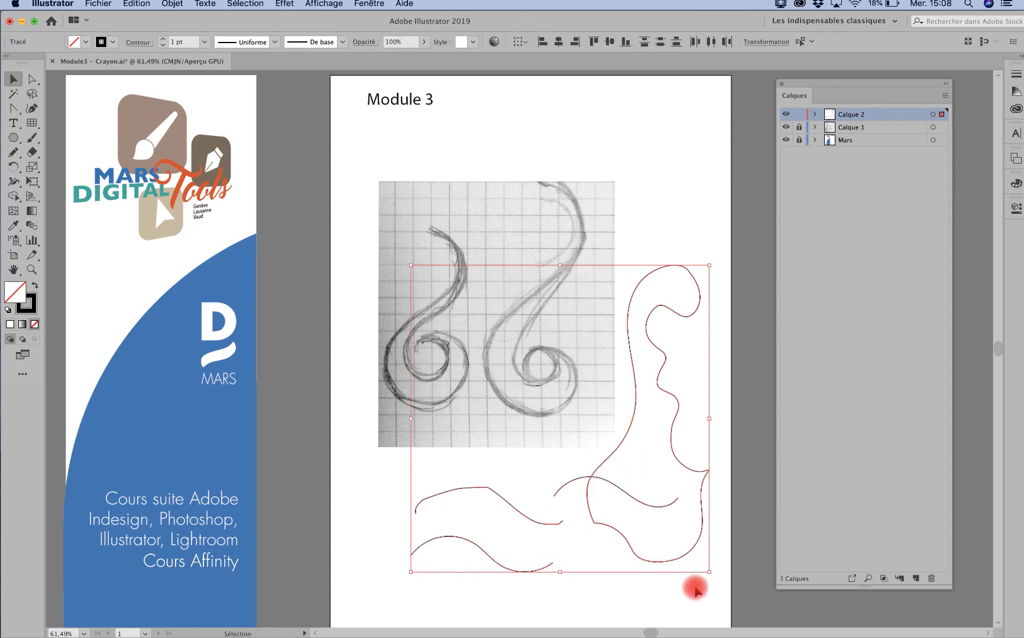
pyautogui.press('Delete')
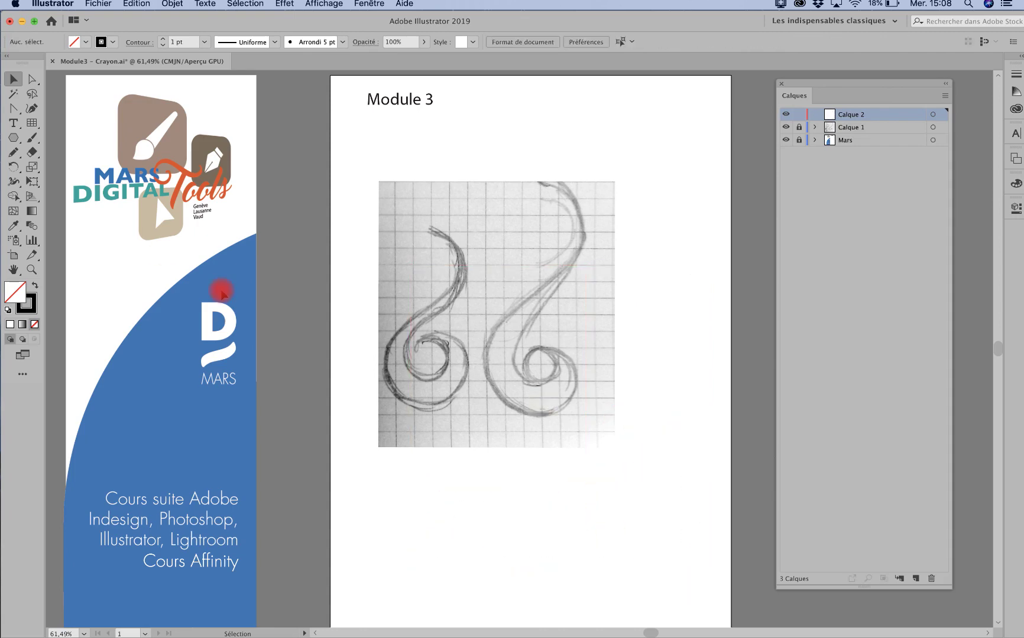
# Trace the smaller scroll of the sketch as a closed Pencil path about 43 × 93 mm, and check it with Calque 1 briefly hidden.
pyautogui.doubleClick(14, 154)
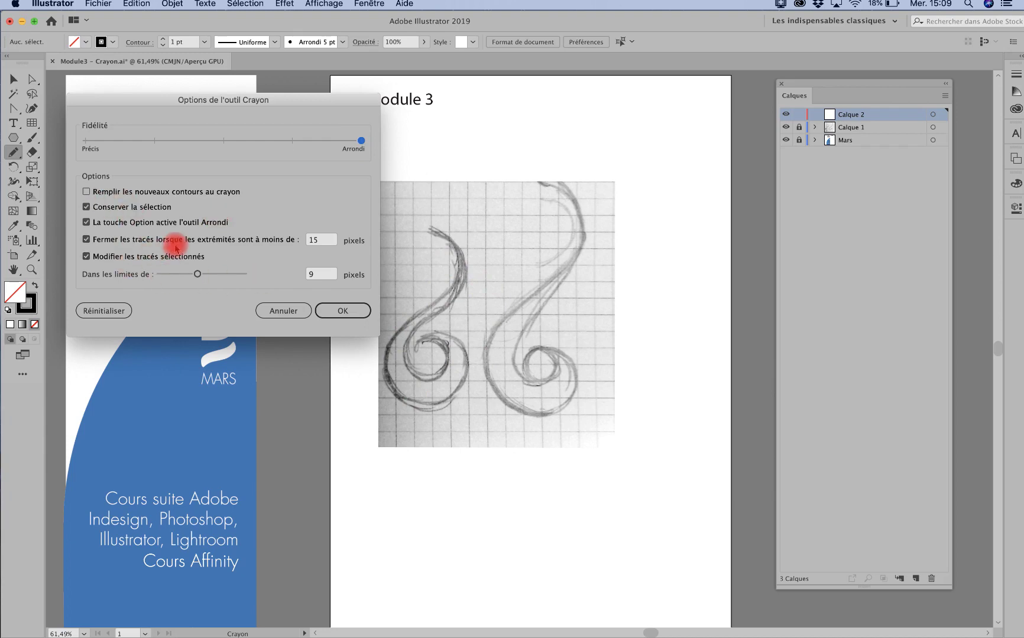
pyautogui.click(343, 311)
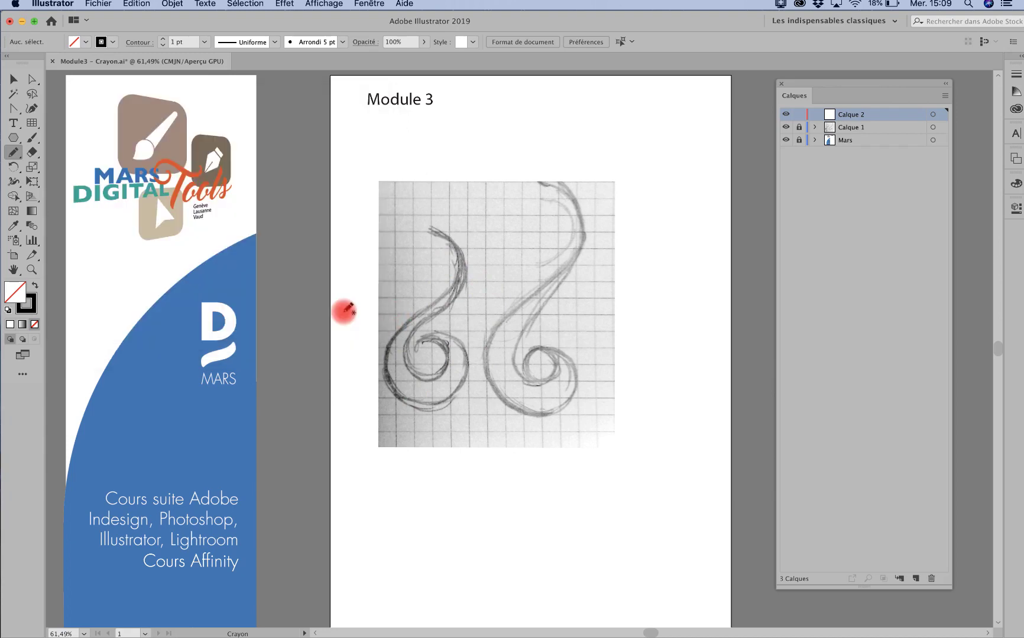
pyautogui.moveTo(438, 286)
pyautogui.mouseDown()
pyautogui.moveTo(456, 267)
pyautogui.moveTo(454, 233)
pyautogui.moveTo(440, 231)
pyautogui.moveTo(457, 248)
pyautogui.moveTo(454, 281)
pyautogui.moveTo(390, 338)
pyautogui.moveTo(384, 361)
pyautogui.moveTo(397, 393)
pyautogui.moveTo(429, 408)
pyautogui.moveTo(455, 396)
pyautogui.moveTo(467, 367)
pyautogui.moveTo(424, 344)
pyautogui.mouseUp()
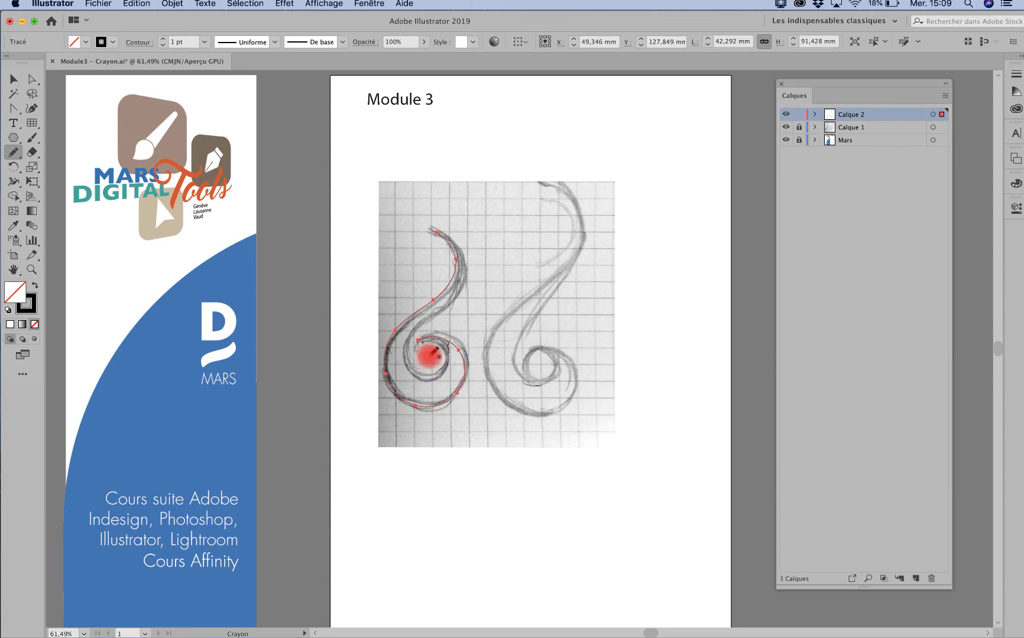
pyautogui.moveTo(422, 340)
pyautogui.mouseDown()
pyautogui.moveTo(469, 388)
pyautogui.moveTo(457, 388)
pyautogui.moveTo(466, 346)
pyautogui.moveTo(418, 339)
pyautogui.moveTo(464, 407)
pyautogui.moveTo(466, 368)
pyautogui.moveTo(430, 338)
pyautogui.moveTo(462, 350)
pyautogui.moveTo(464, 384)
pyautogui.moveTo(447, 403)
pyautogui.moveTo(424, 408)
pyautogui.moveTo(452, 393)
pyautogui.moveTo(433, 341)
pyautogui.moveTo(419, 338)
pyautogui.moveTo(444, 353)
pyautogui.moveTo(442, 369)
pyautogui.moveTo(426, 376)
pyautogui.moveTo(412, 362)
pyautogui.moveTo(412, 330)
pyautogui.moveTo(448, 304)
pyautogui.moveTo(470, 266)
pyautogui.moveTo(452, 229)
pyautogui.moveTo(438, 231)
pyautogui.mouseUp()
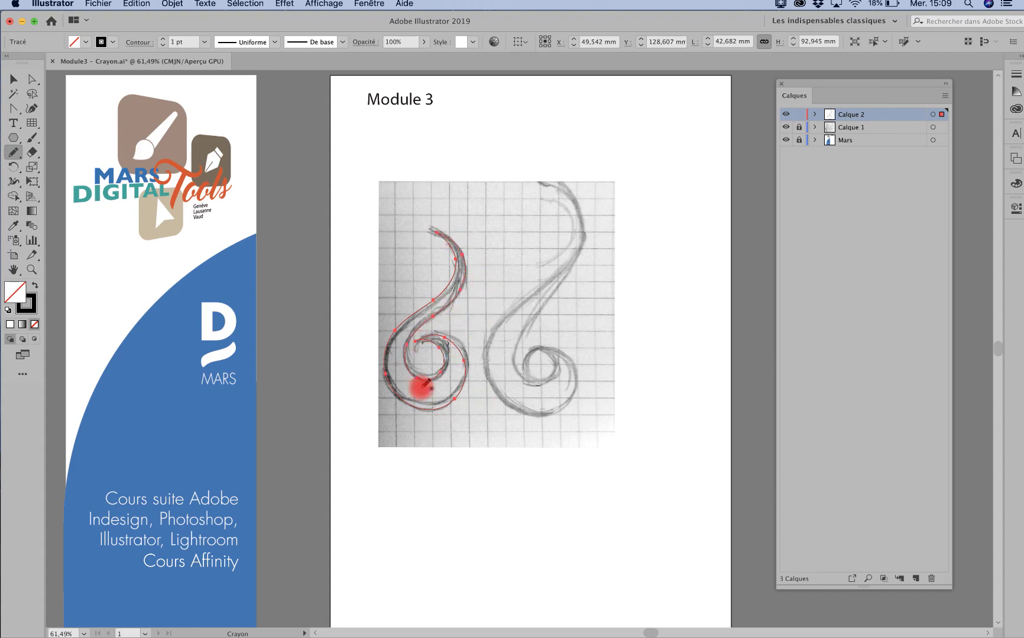
pyautogui.click(785, 128)
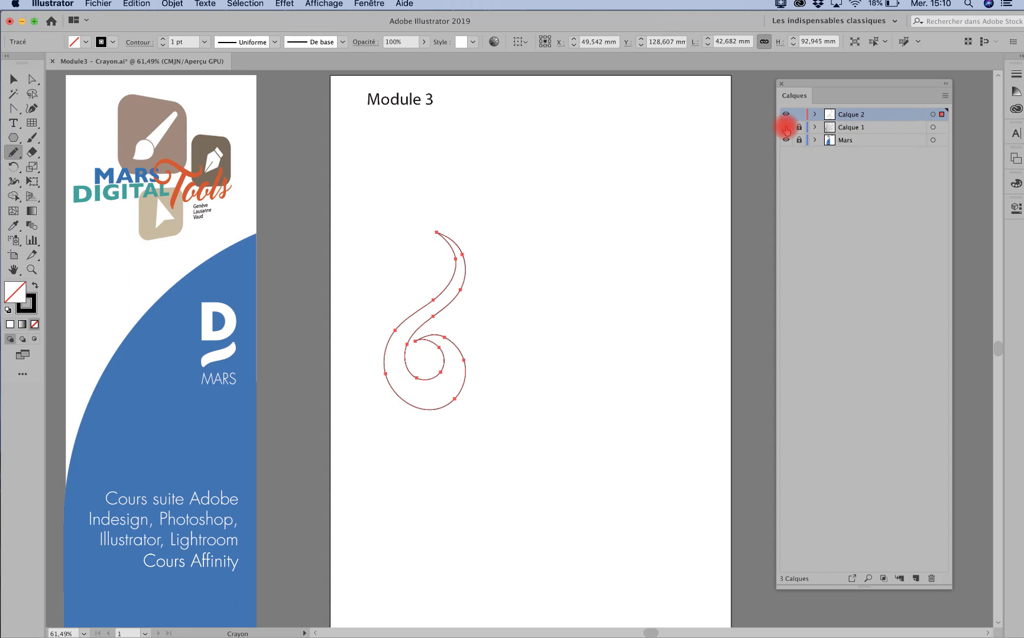
pyautogui.click(786, 128)
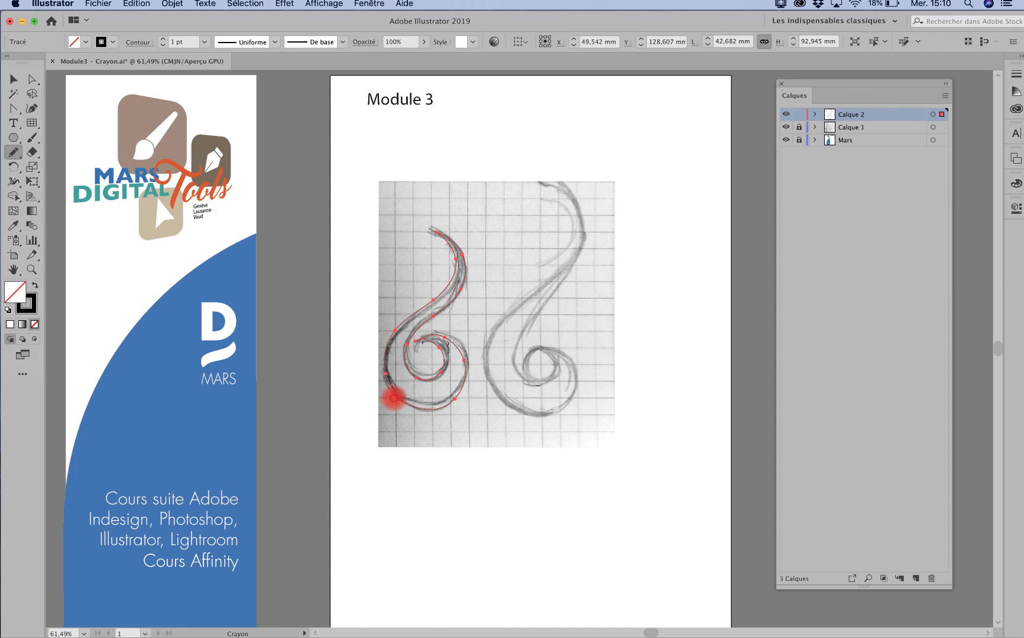
# Refine the traced scroll by redrawing parts of its lower bend, curl and neck, and compare it with Calque 1 hidden and shown.
pyautogui.moveTo(391, 392); pyautogui.dragTo(434, 410)
pyautogui.click(436, 335)
pyautogui.moveTo(436, 334)
pyautogui.mouseDown()
pyautogui.moveTo(462, 354)
pyautogui.moveTo(461, 267)
pyautogui.moveTo(451, 247)
pyautogui.moveTo(455, 280)
pyautogui.moveTo(427, 299)
pyautogui.mouseUp()
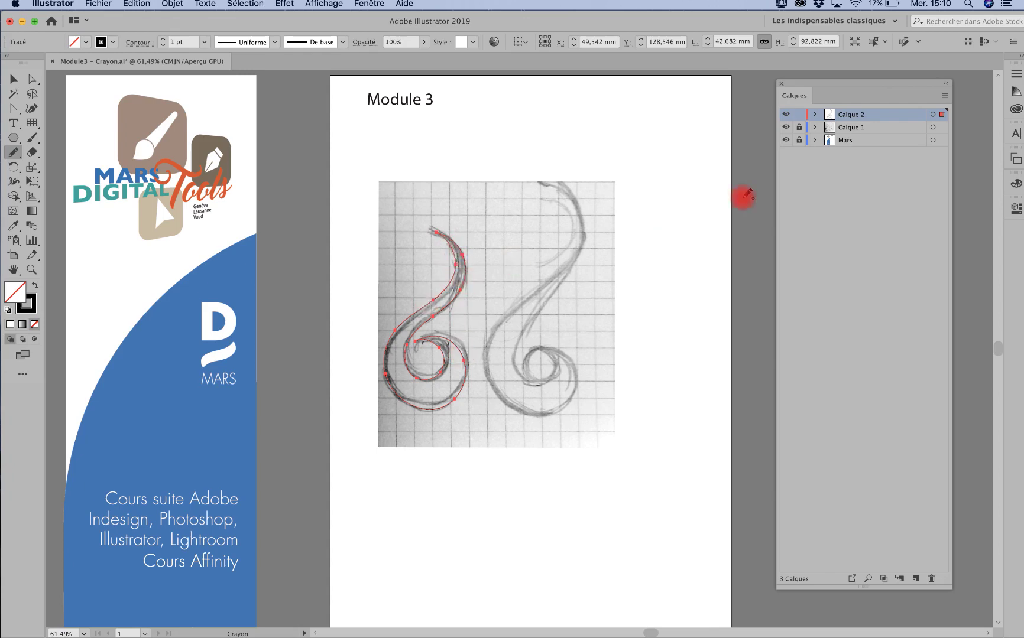
pyautogui.click(786, 128)
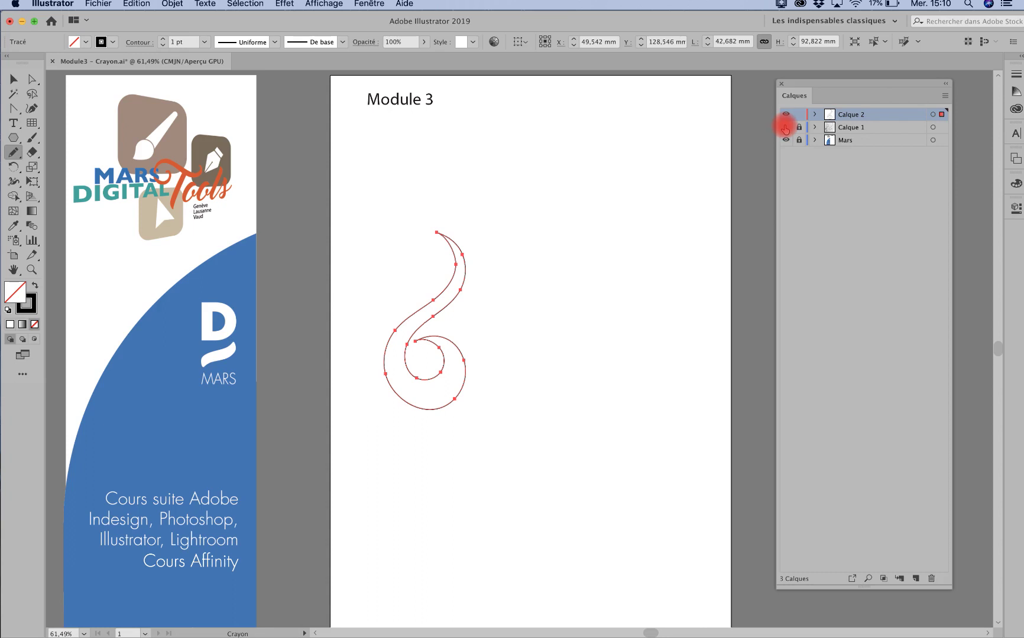
pyautogui.click(785, 128)
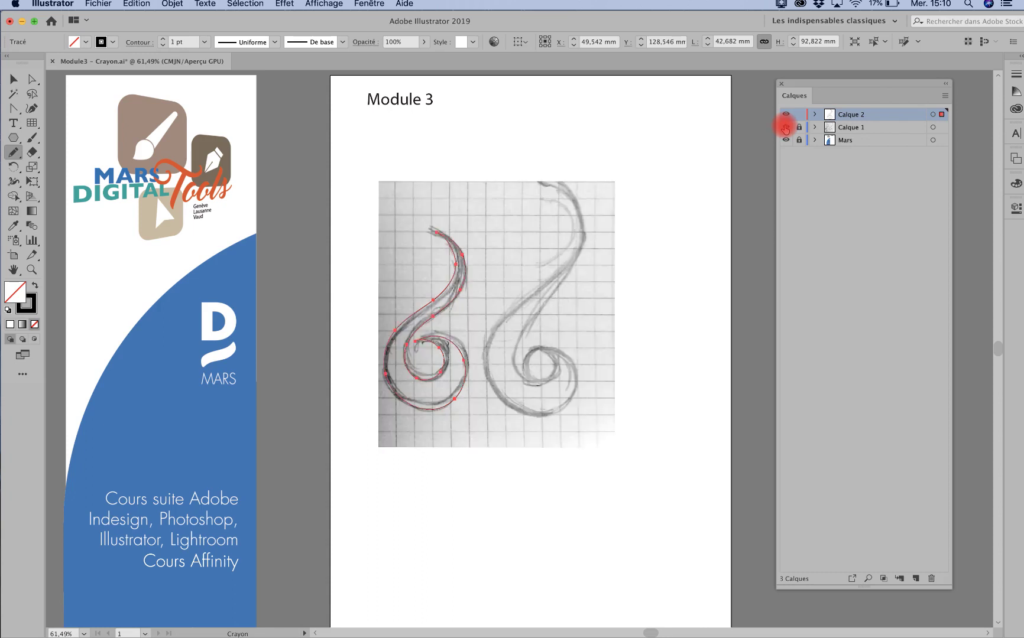